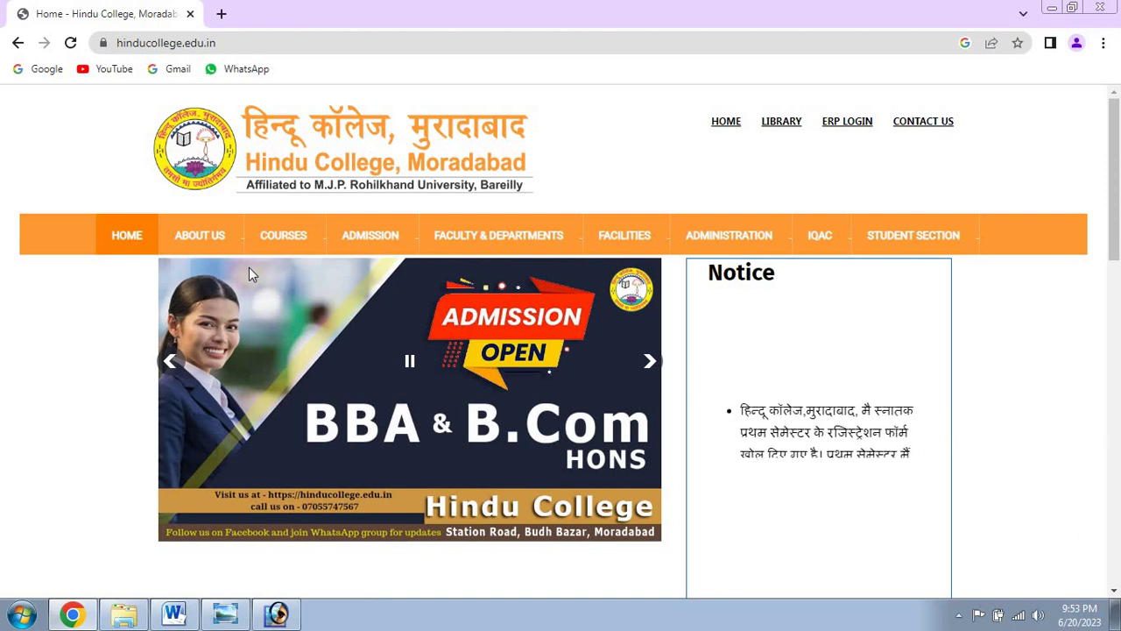
Step: Open the college's Registration/Admission page and continue to its registration, prospectus and admission portal
{"action": "mouse_move", "coordinate": [361, 244]}
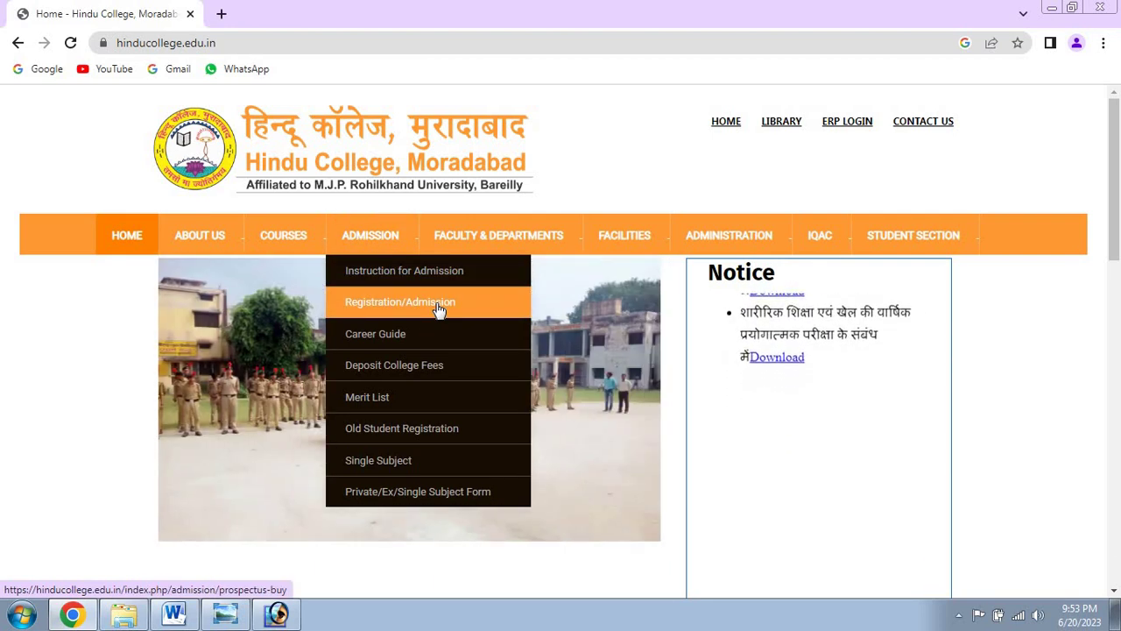
{"action": "left_click", "coordinate": [438, 304]}
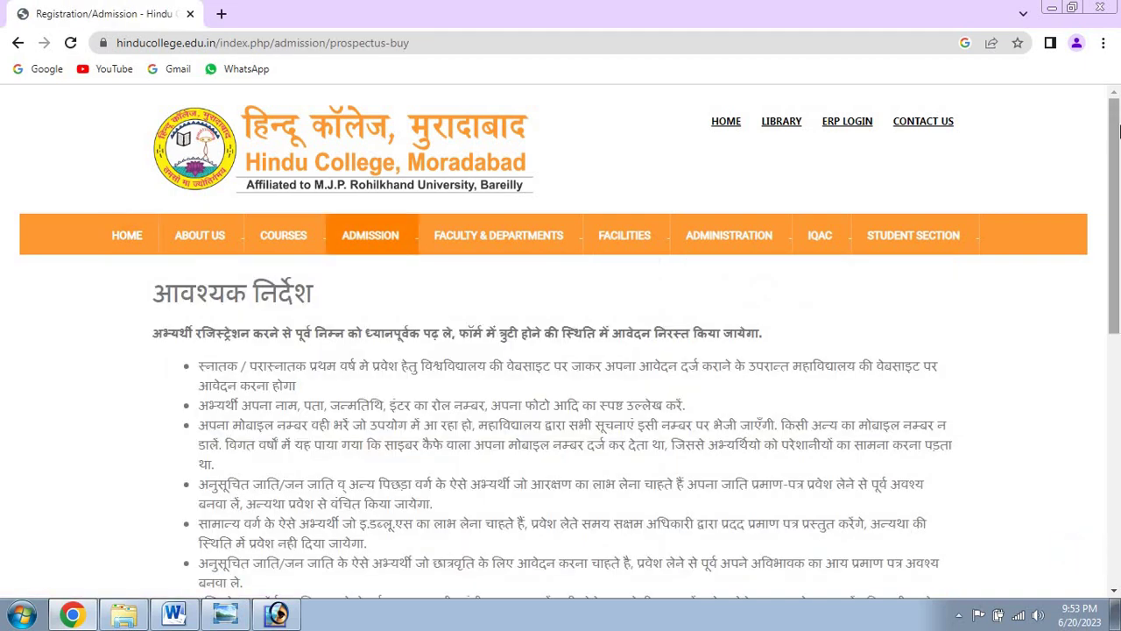
{"action": "scroll", "coordinate": [1111, 201], "scroll_direction": "down", "scroll_amount": 3}
{"action": "left_click_drag", "start_coordinate": [1118, 230], "coordinate": [1118, 205]}
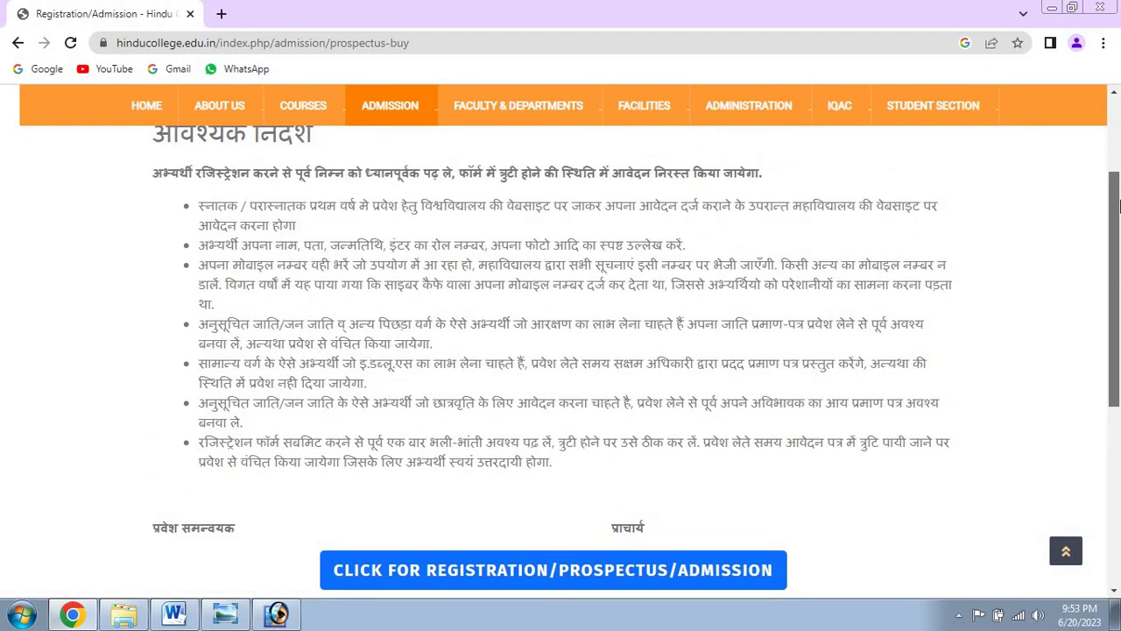
{"action": "scroll", "coordinate": [1119, 205], "scroll_direction": "down", "scroll_amount": 2}
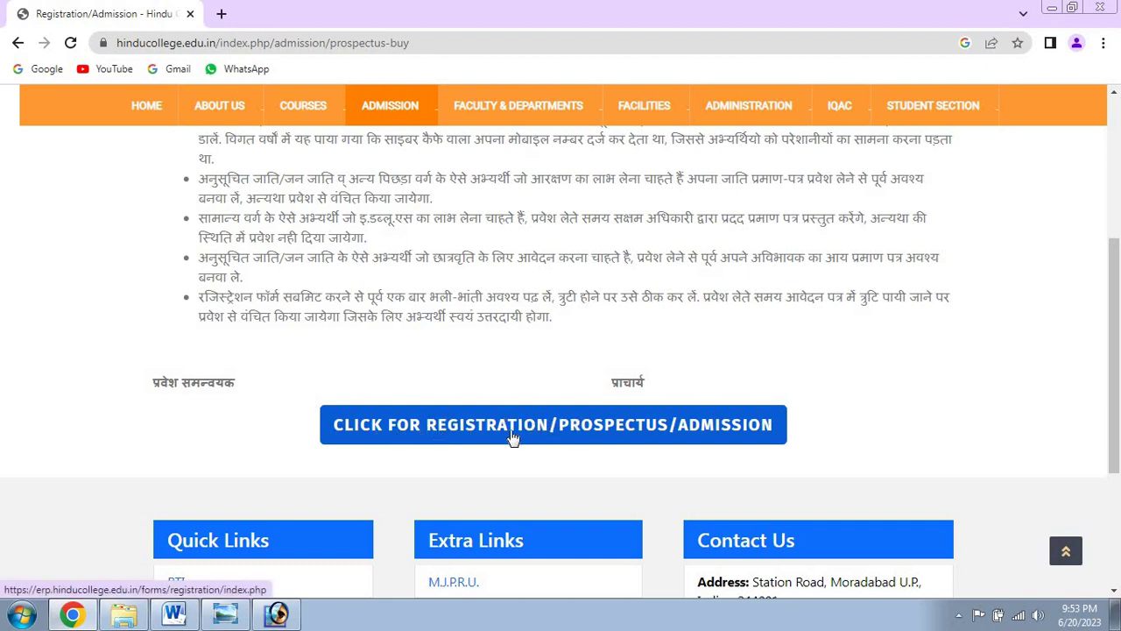
{"action": "left_click", "coordinate": [636, 430]}
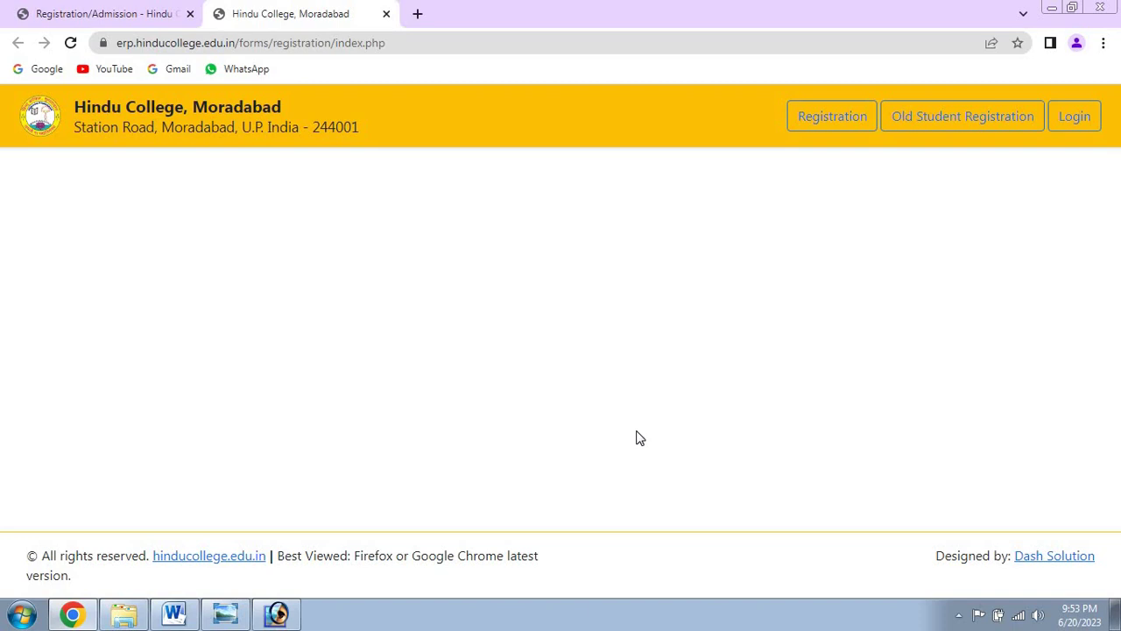
Step: Open the new student registration form and set the programme type to Bachelor
{"action": "left_click", "coordinate": [829, 127]}
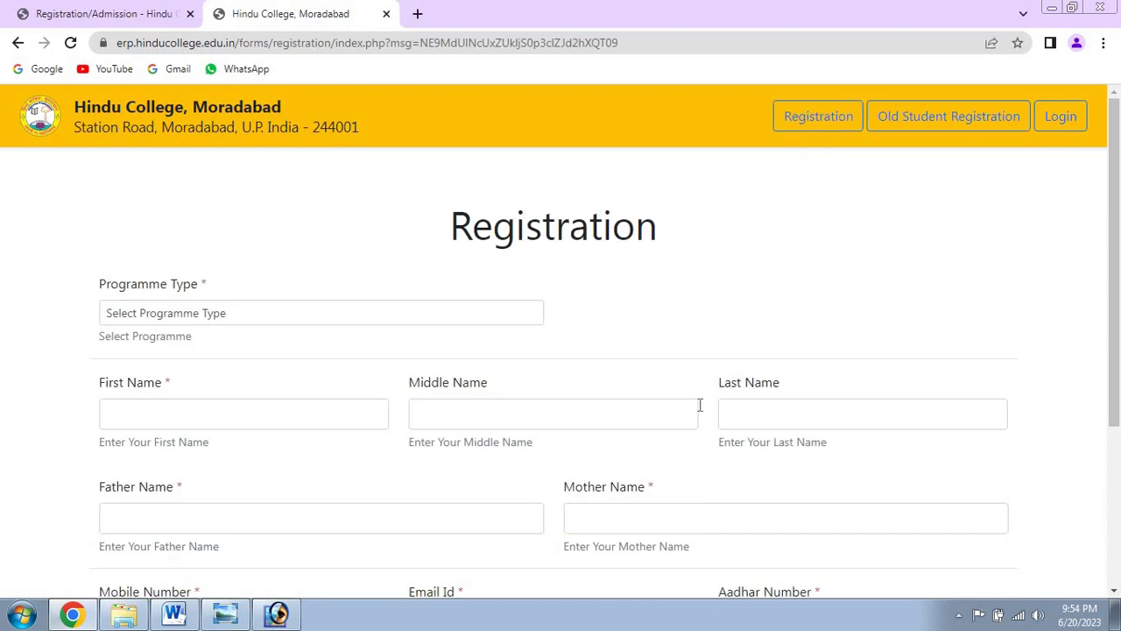
{"action": "scroll", "coordinate": [1118, 319], "scroll_direction": "down", "scroll_amount": 1}
{"action": "scroll", "coordinate": [1119, 320], "scroll_direction": "down", "scroll_amount": 1}
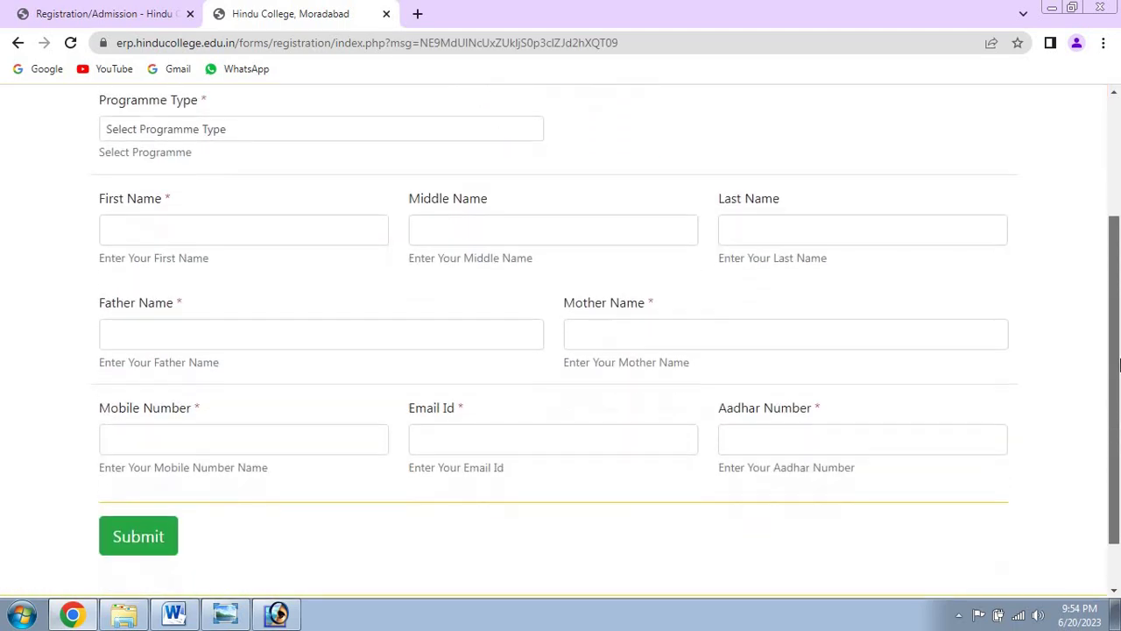
{"action": "scroll", "coordinate": [1118, 349], "scroll_direction": "up", "scroll_amount": 1}
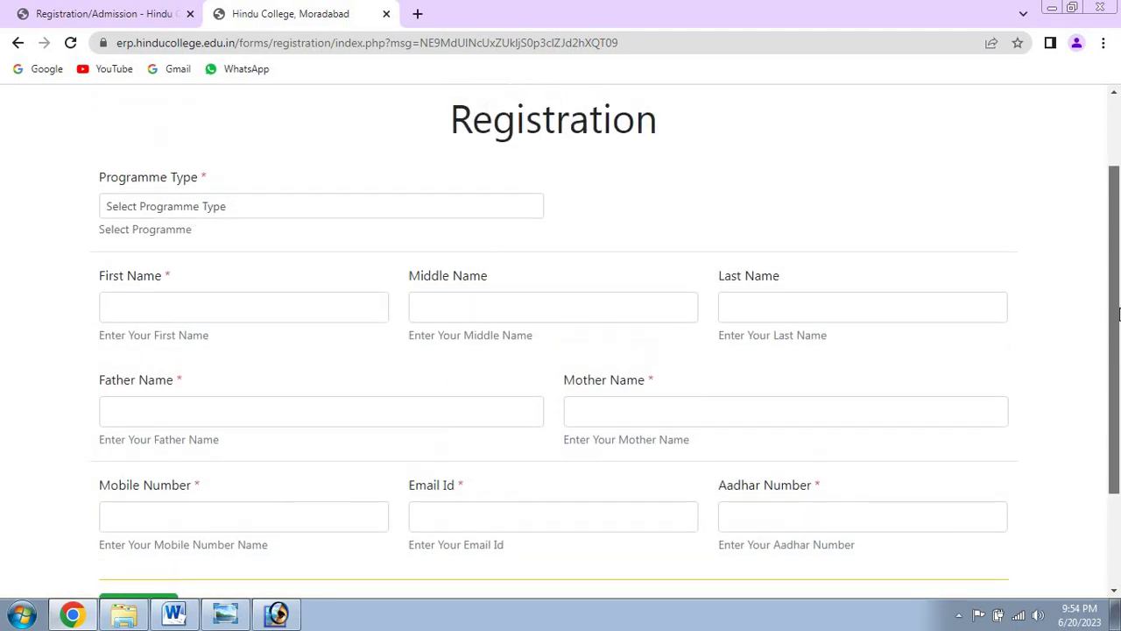
{"action": "left_click", "coordinate": [199, 210]}
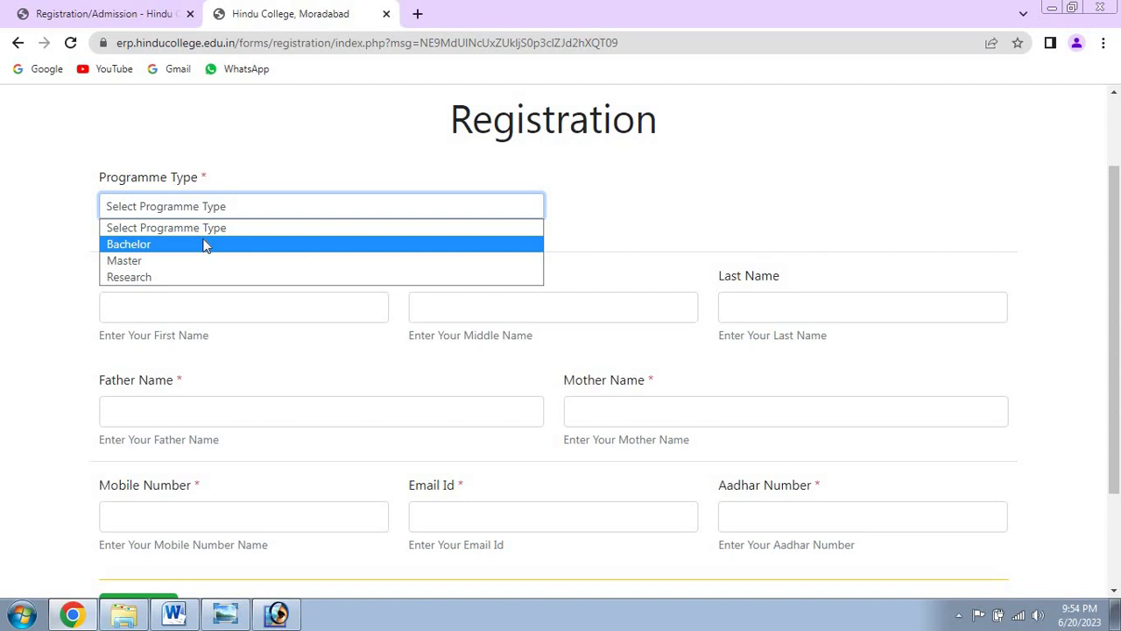
{"action": "left_click", "coordinate": [205, 246]}
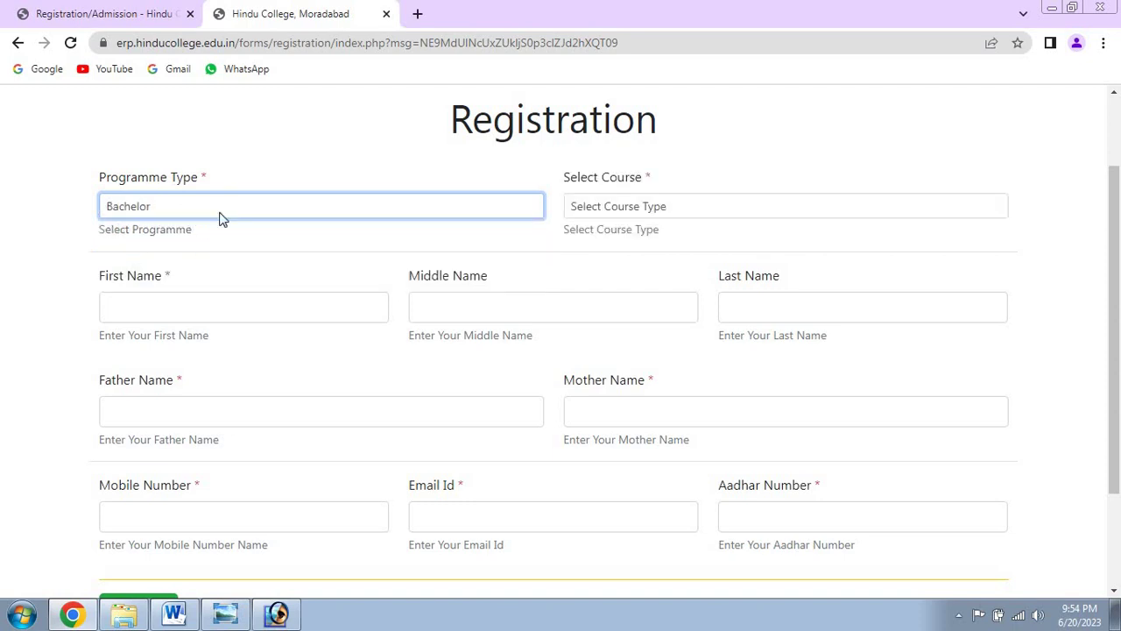
Step: Select B.A. as the course in the registration form
{"action": "left_click", "coordinate": [680, 211]}
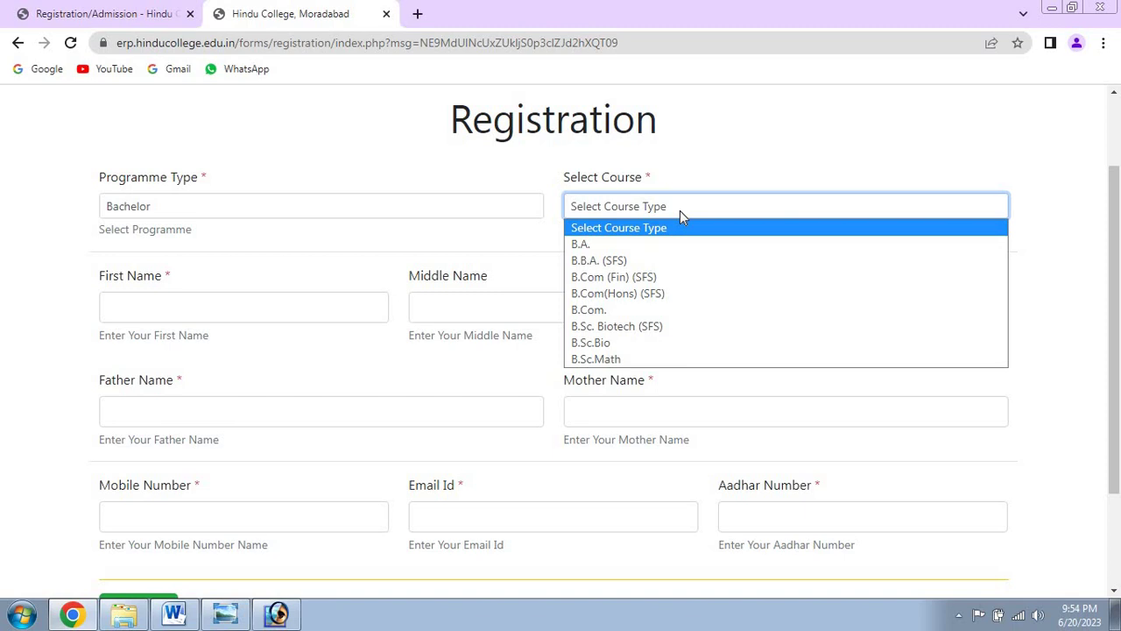
{"action": "key", "text": "Down"}
{"action": "key", "text": "Down"}
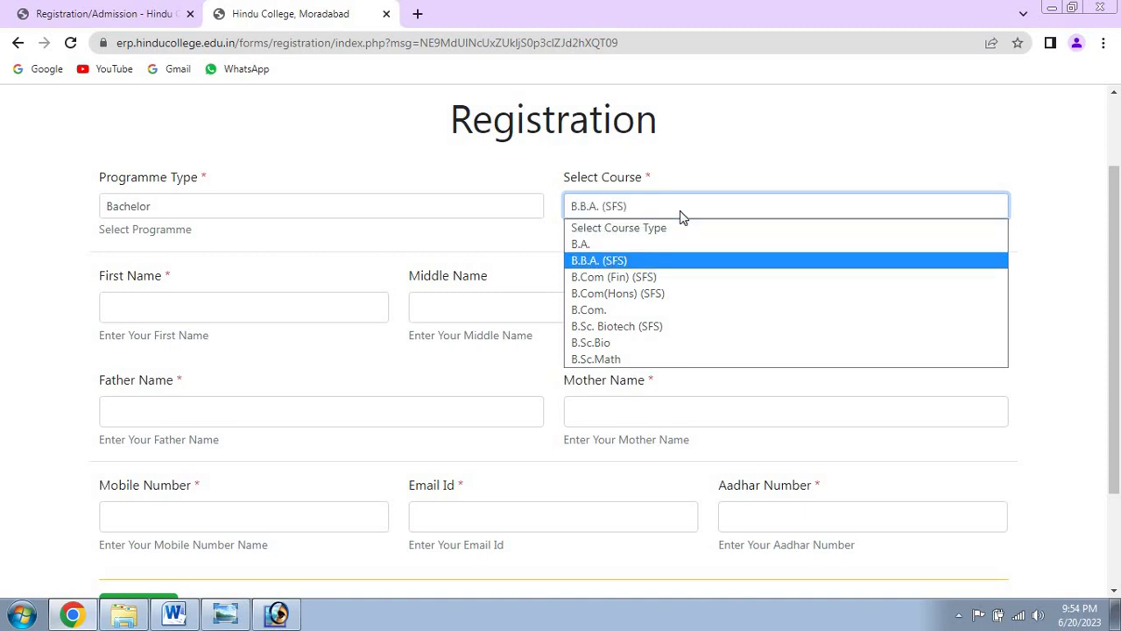
{"action": "key", "text": "Down"}
{"action": "key", "text": "Down"}
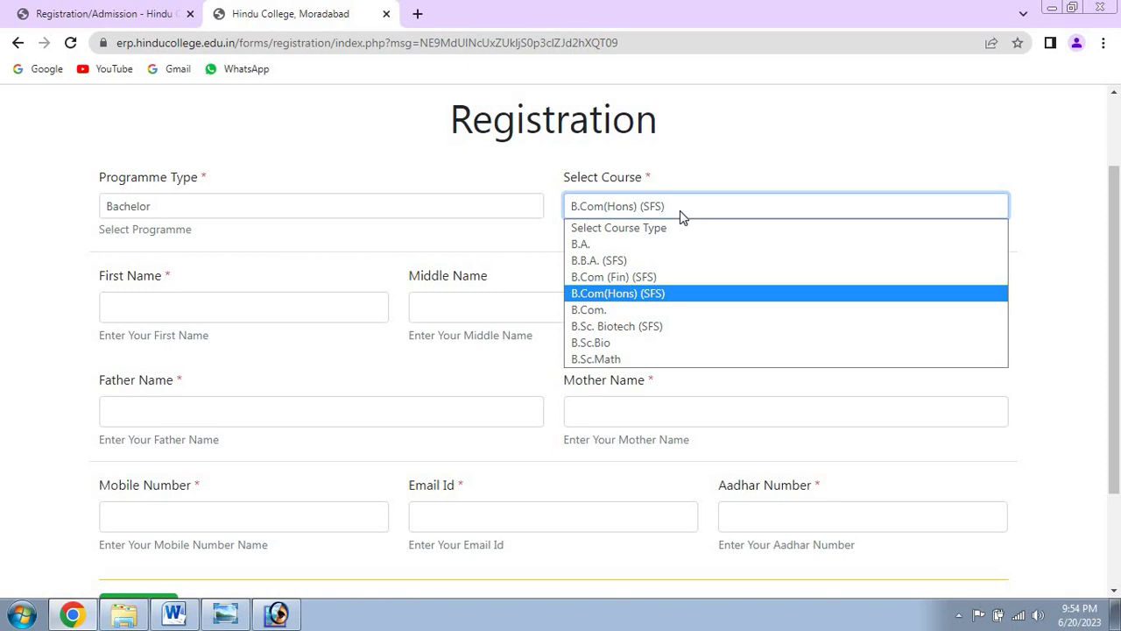
{"action": "key", "text": "Up"}
{"action": "key", "text": "Up"}
{"action": "key", "text": "Up"}
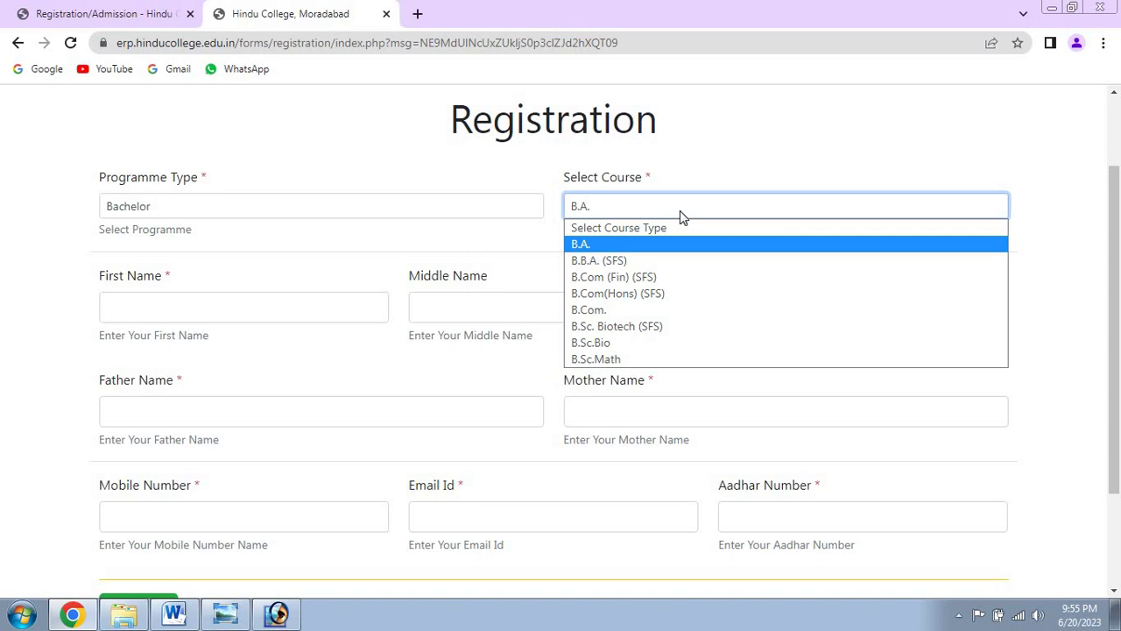
{"action": "key", "text": "Return"}
{"action": "scroll", "coordinate": [156, 320], "scroll_direction": "down", "scroll_amount": 1}
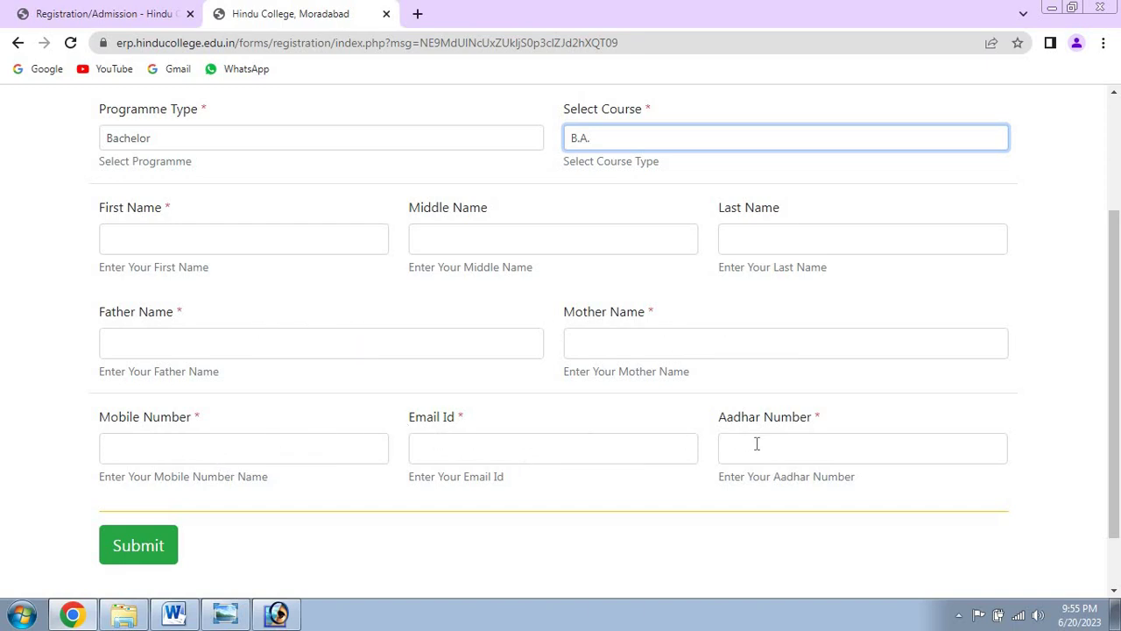
{"action": "mouse_move", "coordinate": [1117, 410]}
{"action": "left_mouse_down"}
{"action": "mouse_move", "coordinate": [1116, 438]}
{"action": "mouse_move", "coordinate": [1117, 369]}
{"action": "mouse_move", "coordinate": [1118, 410]}
{"action": "left_mouse_up"}
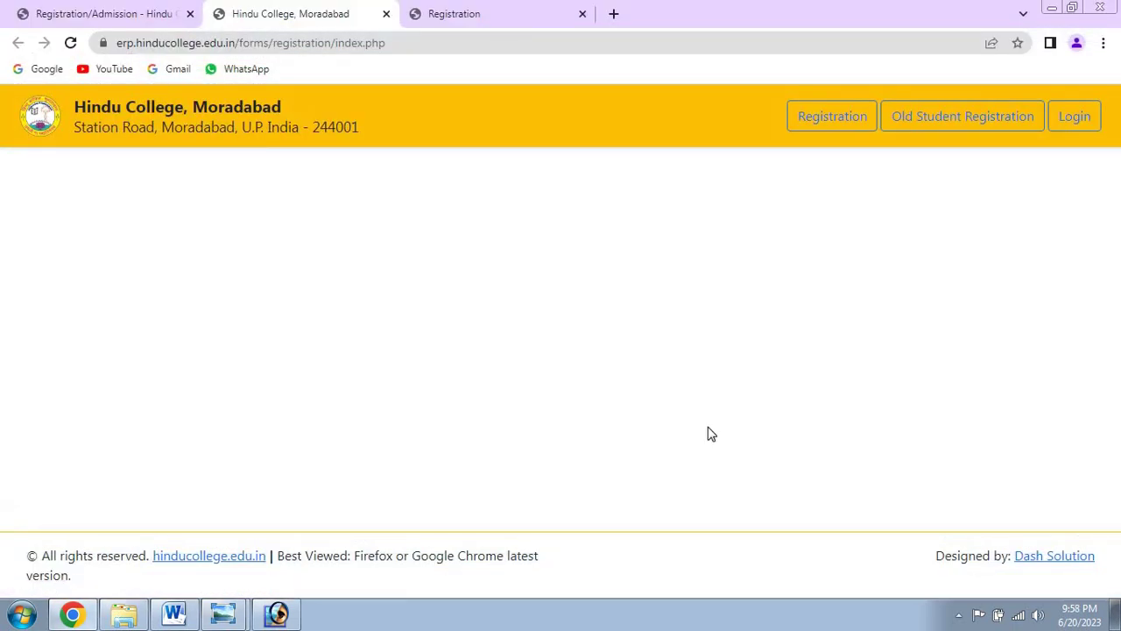
Step: Log in with the course, registration ID and account password, and open the Fill Registration form
{"action": "left_click", "coordinate": [1072, 123]}
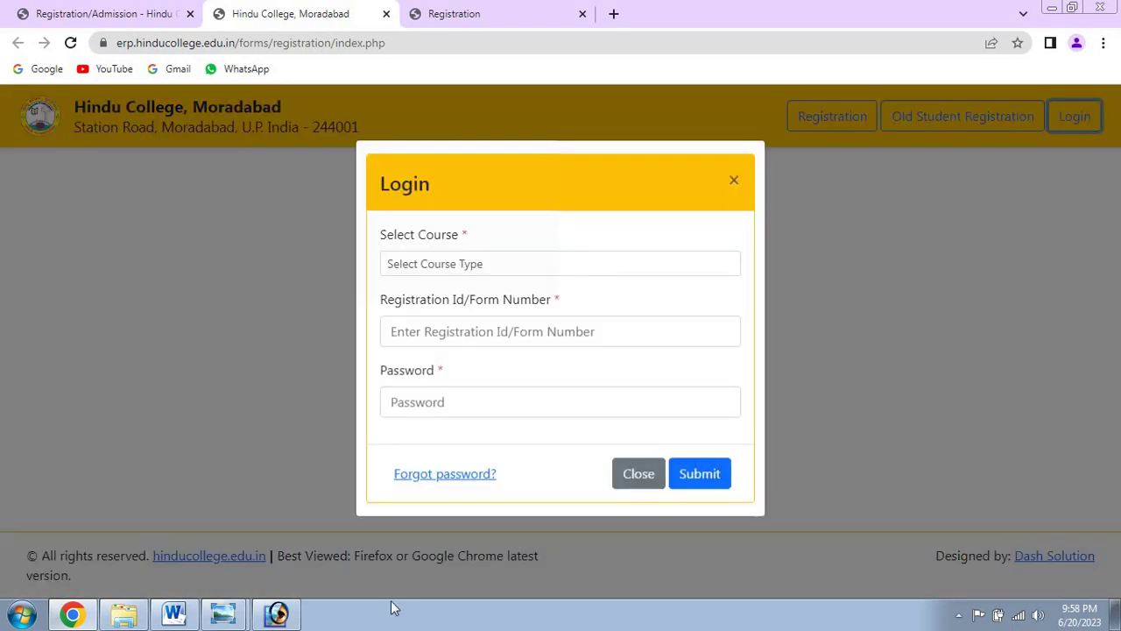
{"action": "left_click", "coordinate": [543, 276]}
{"action": "left_click", "coordinate": [543, 317]}
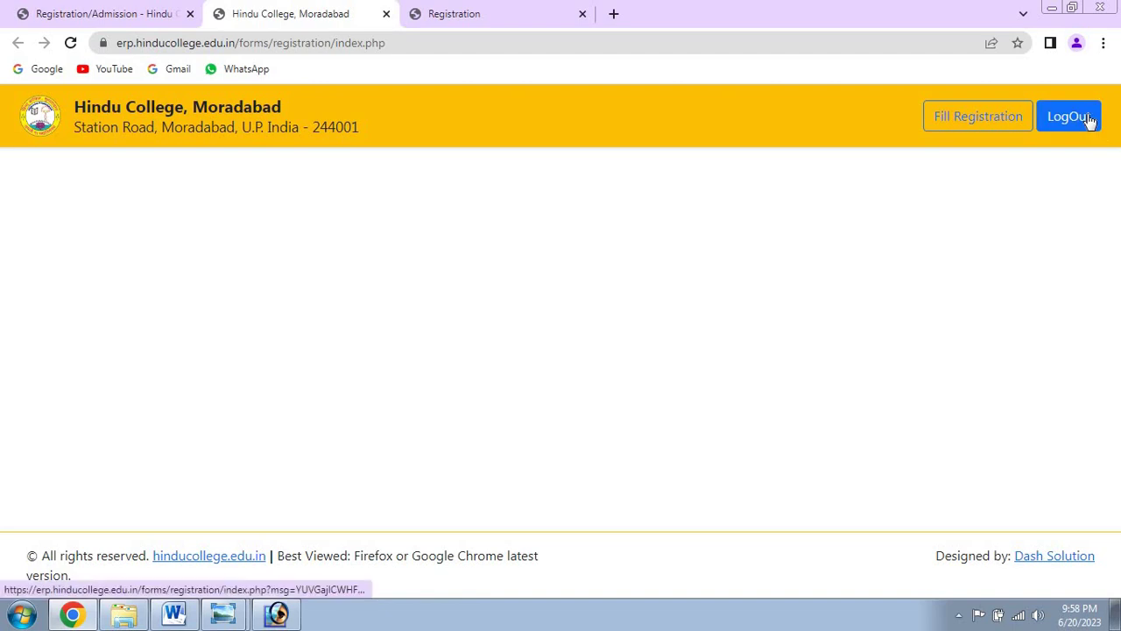
{"action": "left_click", "coordinate": [974, 124]}
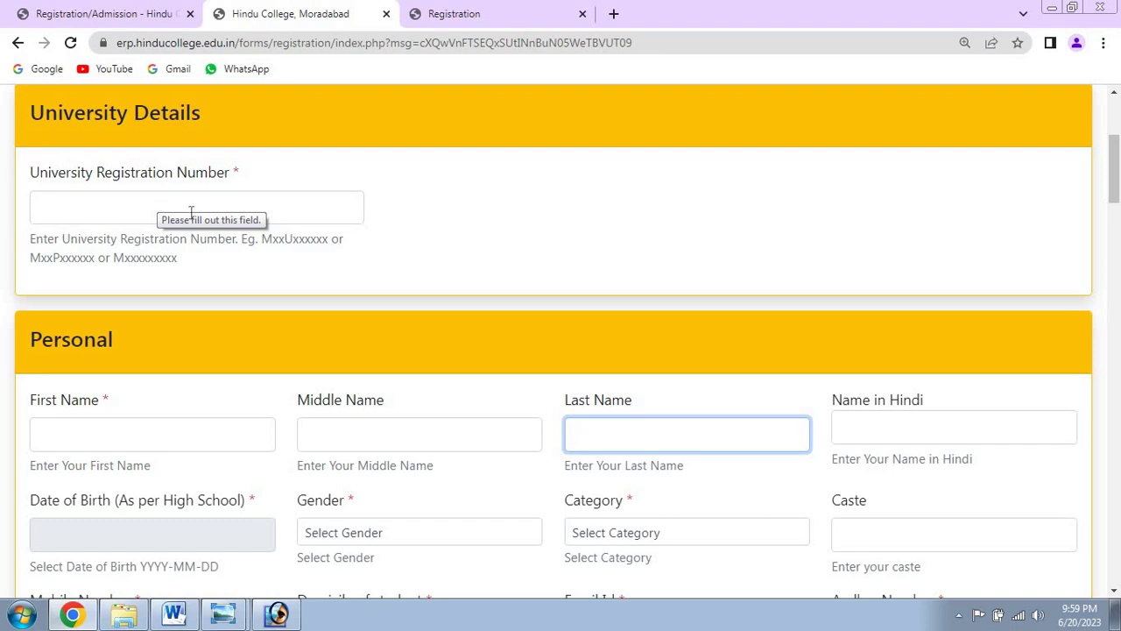
{"action": "left_click_drag", "start_coordinate": [1117, 179], "coordinate": [1118, 182]}
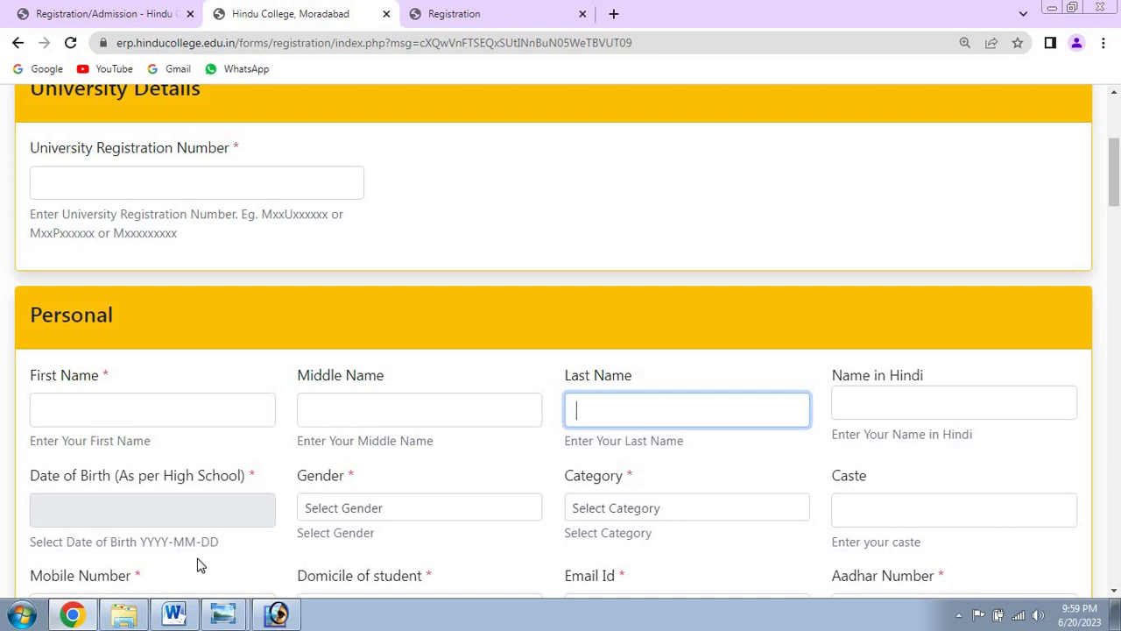
{"action": "left_click", "coordinate": [184, 511]}
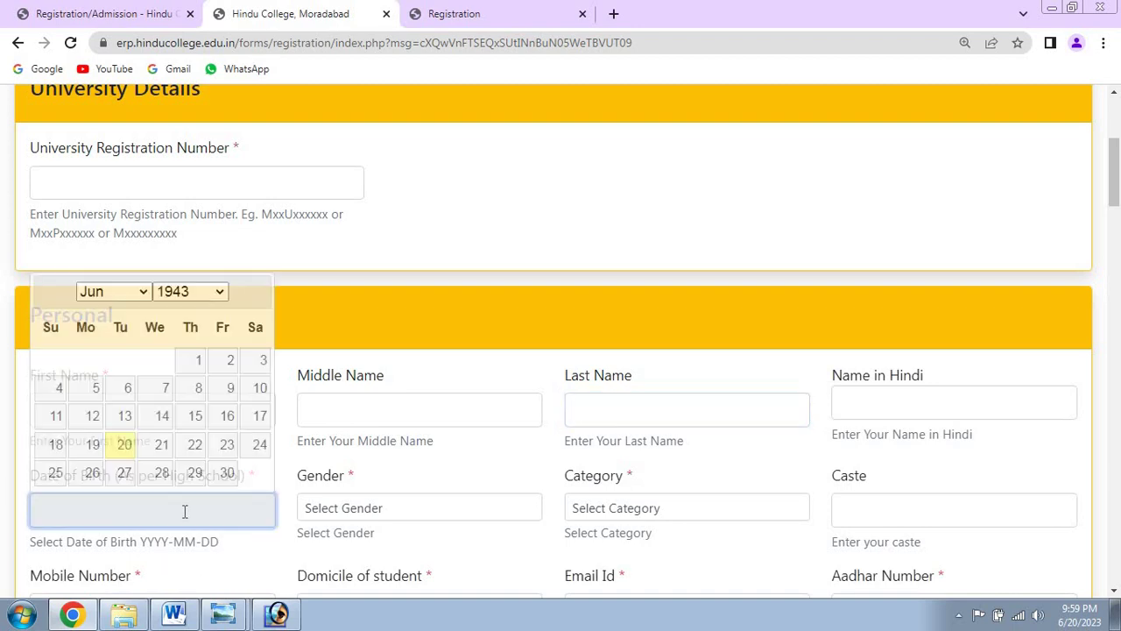
{"action": "left_click", "coordinate": [194, 297]}
{"action": "type", "text": "1990"}
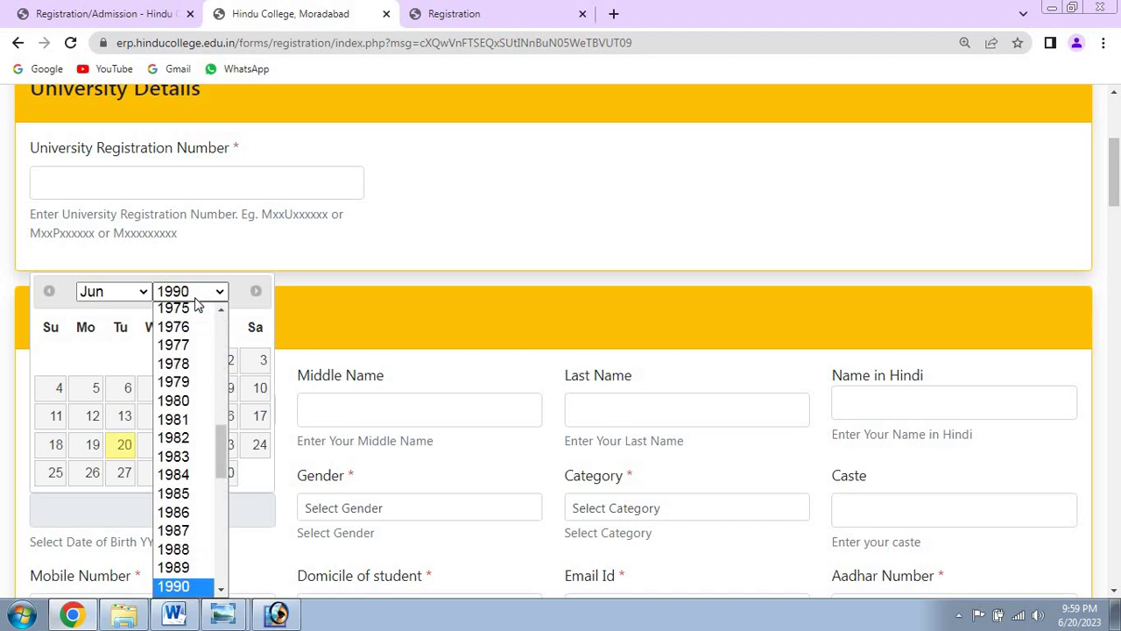
{"action": "key", "text": "Return"}
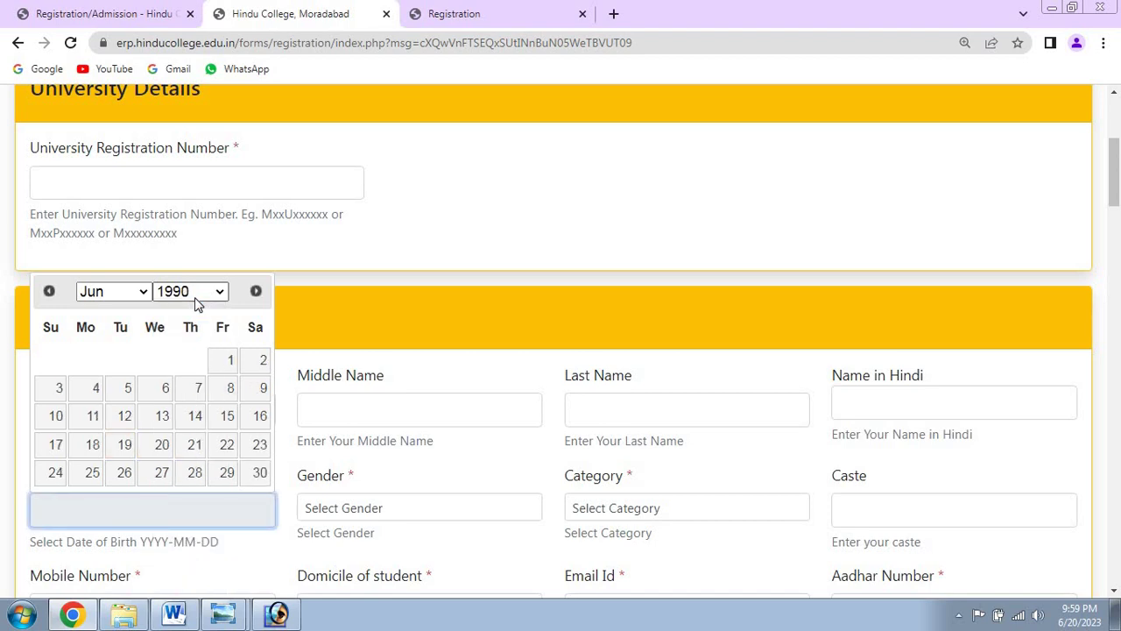
{"action": "left_click", "coordinate": [196, 298]}
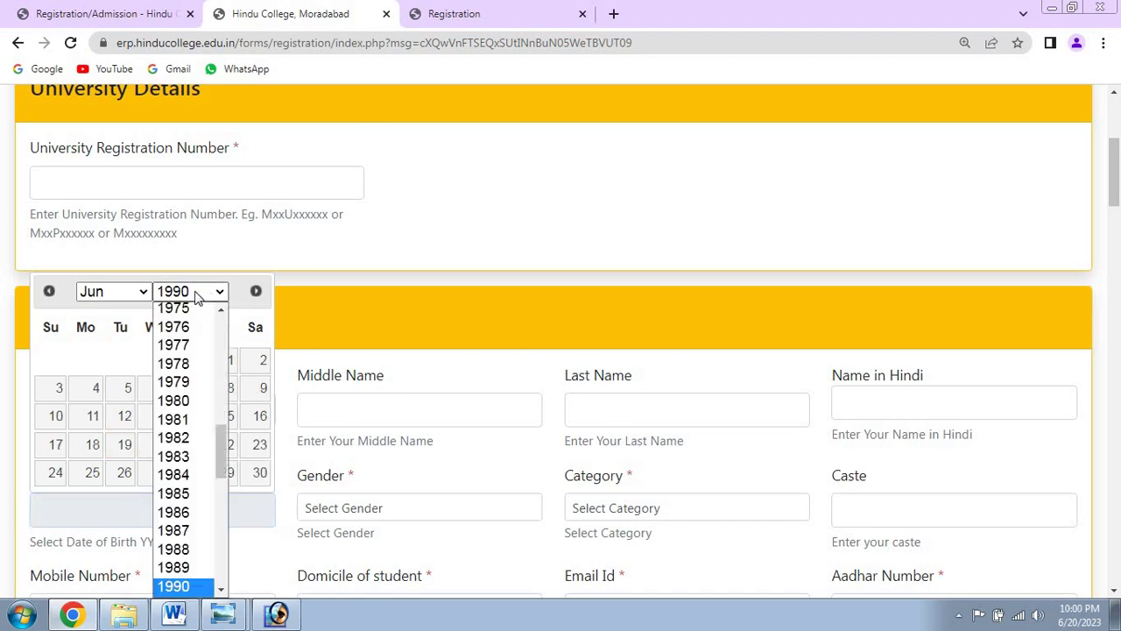
{"action": "type", "text": "1999"}
{"action": "key", "text": "Return"}
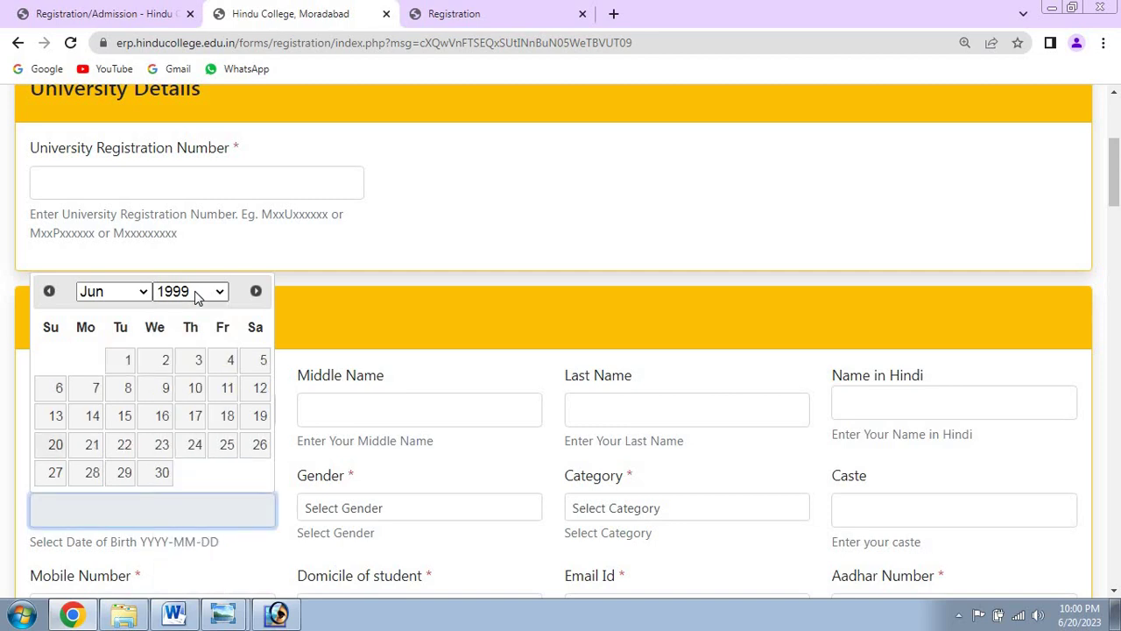
{"action": "left_click", "coordinate": [118, 292]}
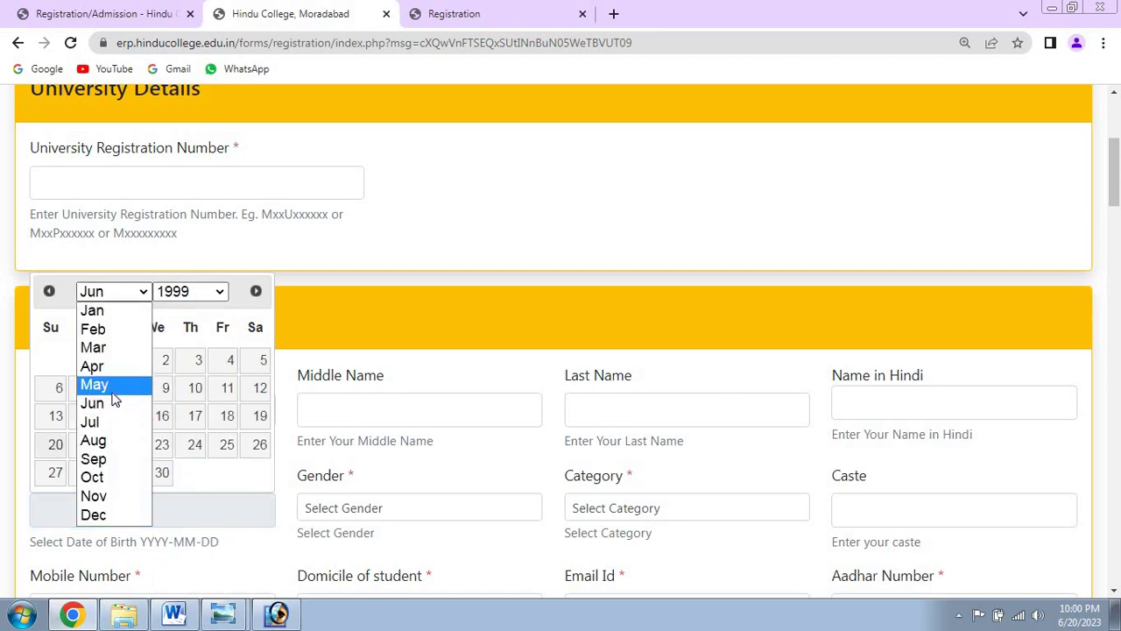
{"action": "left_click", "coordinate": [113, 392]}
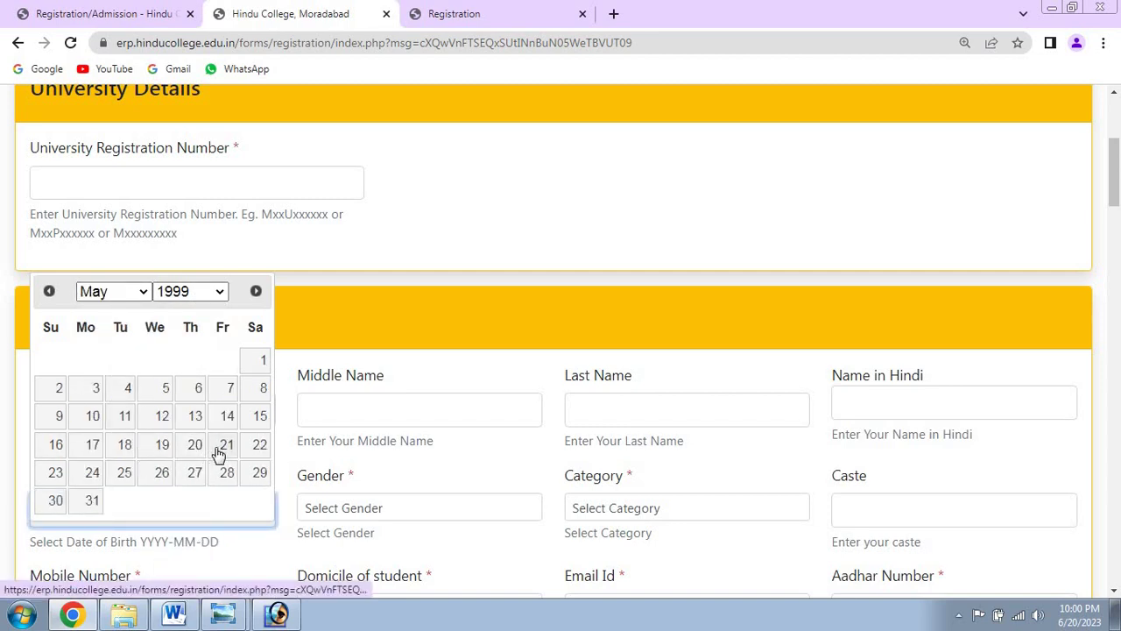
{"action": "left_click", "coordinate": [331, 533]}
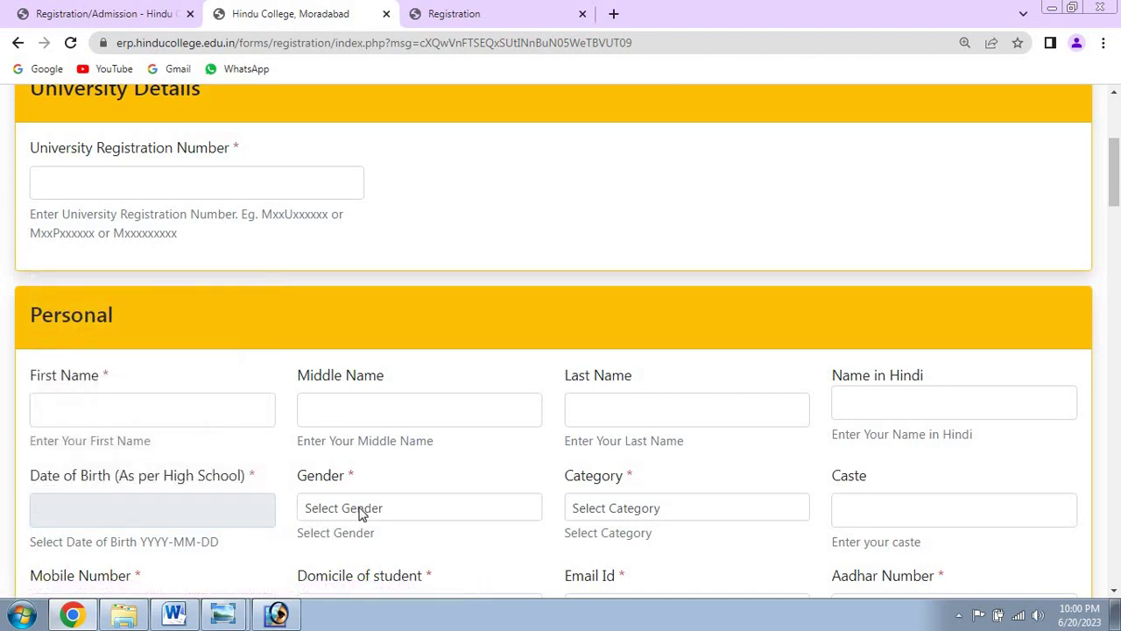
Step: Set the gender to Male and the category to General in the Personal section
{"action": "left_click", "coordinate": [361, 514]}
{"action": "left_click", "coordinate": [398, 549]}
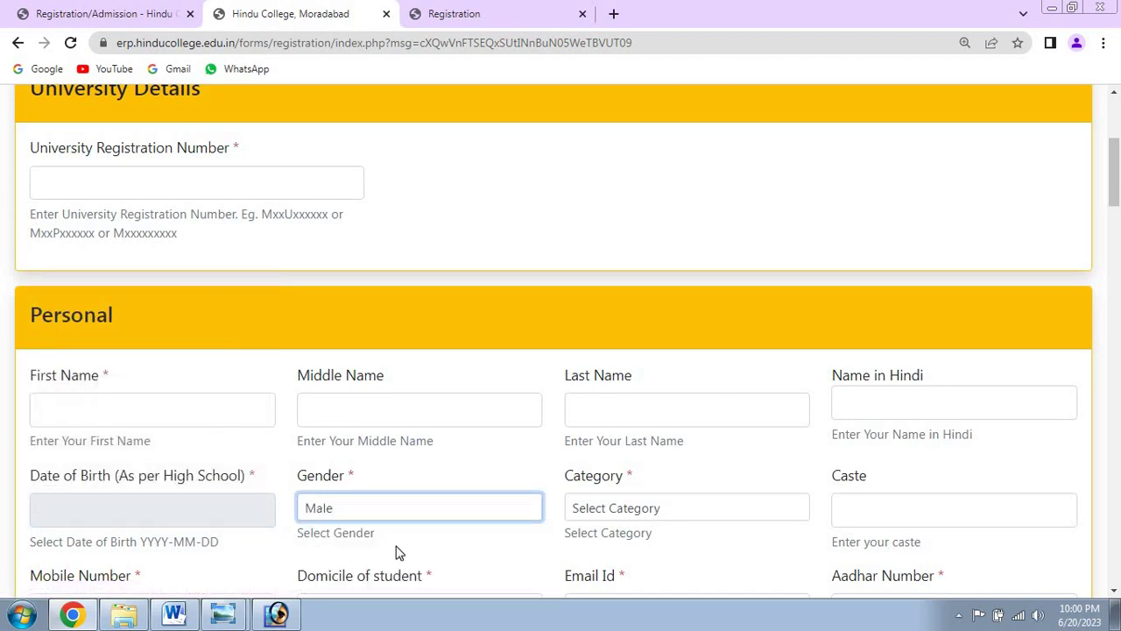
{"action": "left_click", "coordinate": [643, 511]}
{"action": "left_click", "coordinate": [651, 431]}
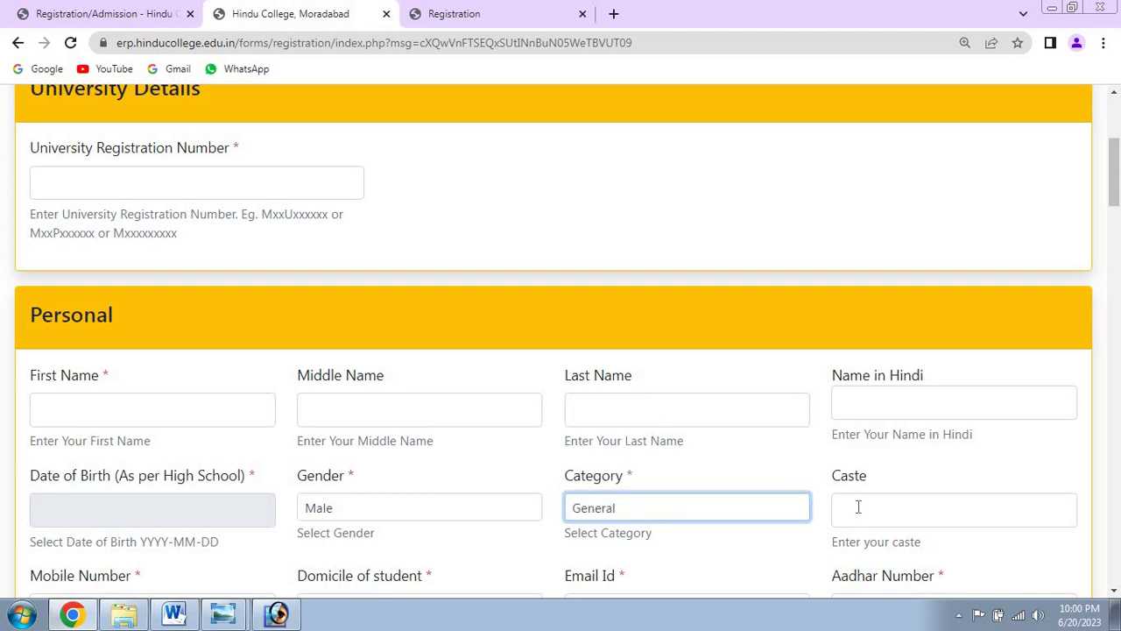
{"action": "left_click", "coordinate": [729, 516]}
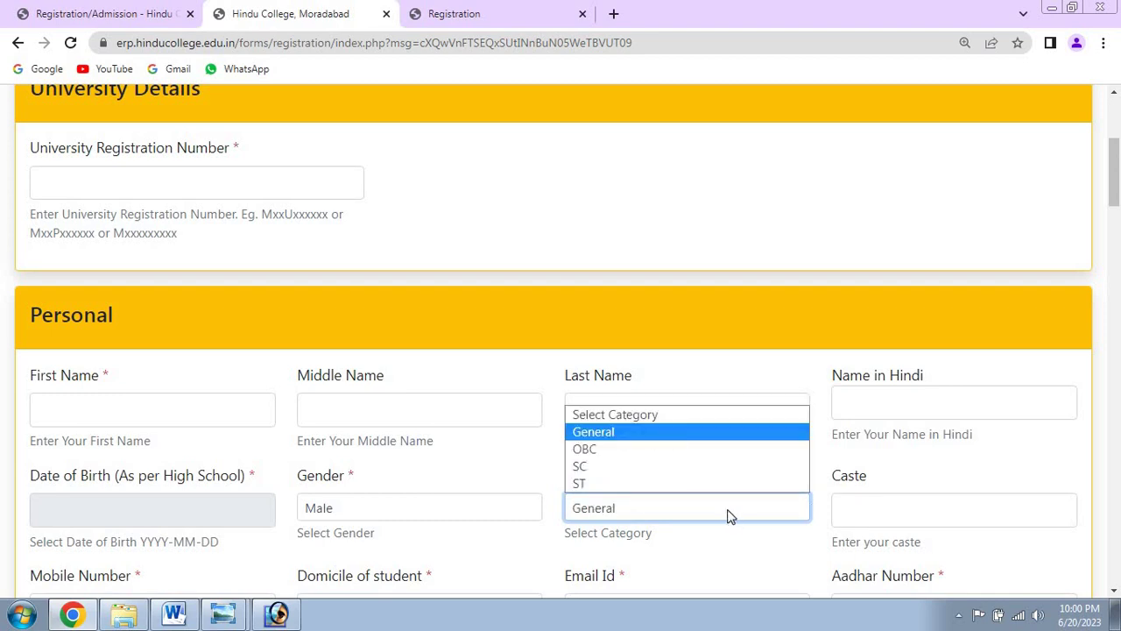
{"action": "left_click", "coordinate": [706, 438]}
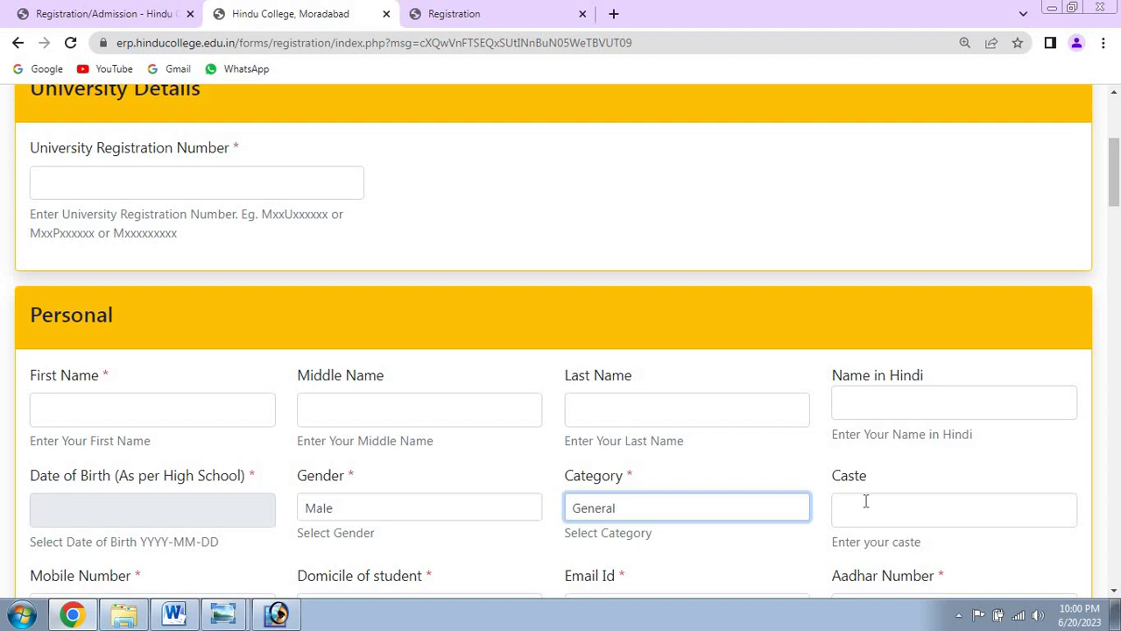
Step: Set the domicile of the student to U.P. in the Personal section
{"action": "key", "text": "Tab"}
{"action": "key", "text": "Tab"}
{"action": "key", "text": "Tab"}
{"action": "key", "text": "Tab"}
{"action": "key", "text": "Tab"}
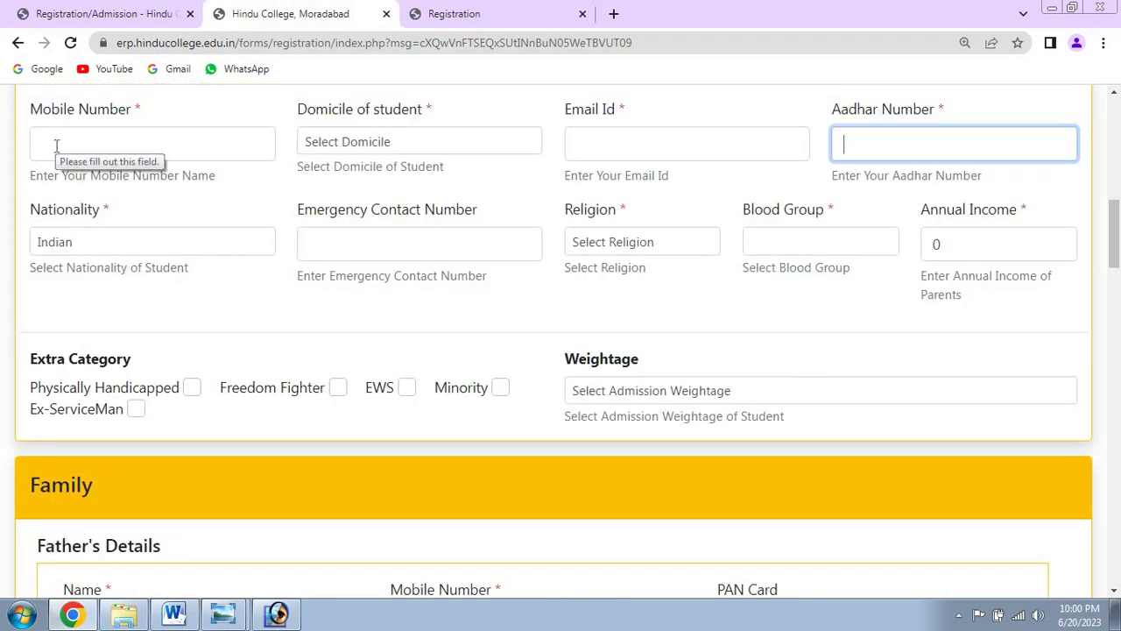
{"action": "left_click", "coordinate": [363, 142]}
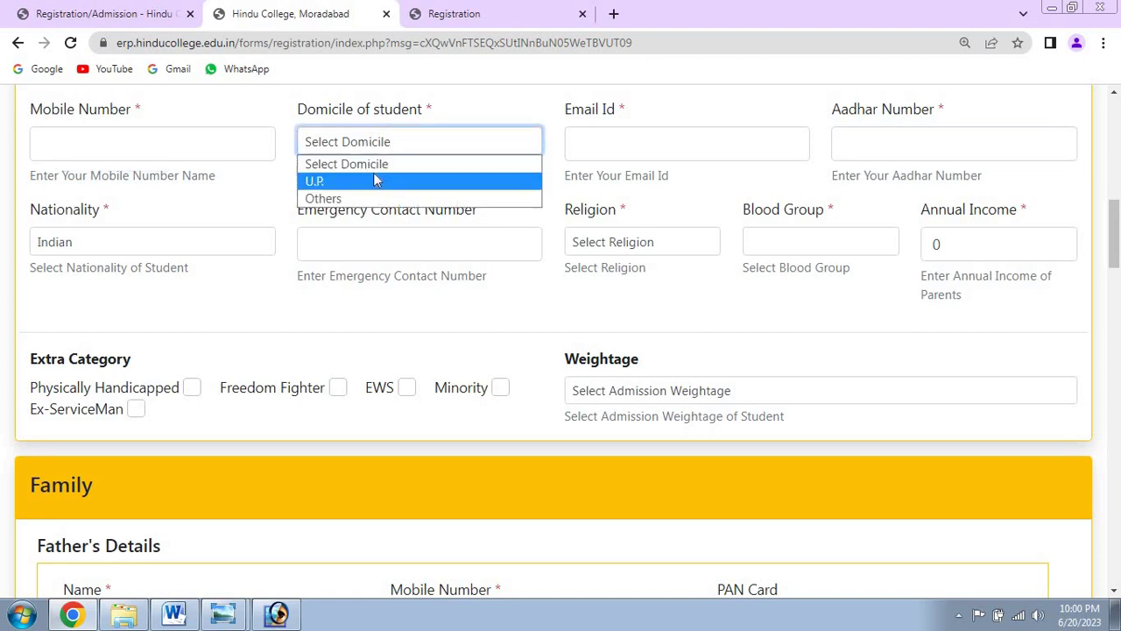
{"action": "left_click", "coordinate": [374, 179]}
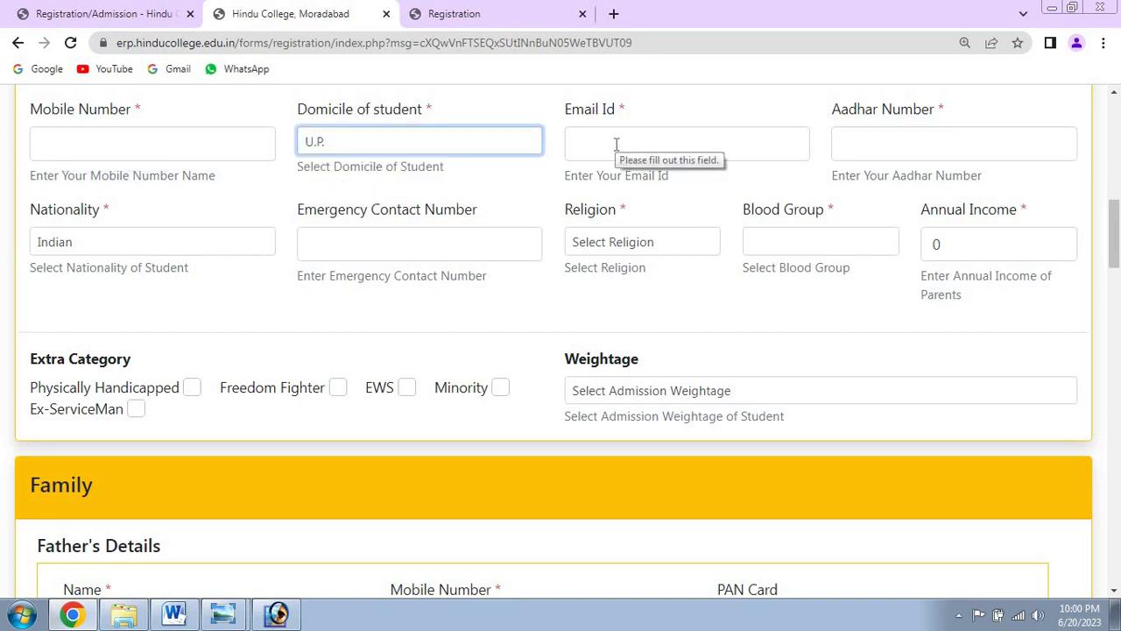
Step: Look through the nationality and religion options in the Personal section
{"action": "left_click", "coordinate": [105, 252]}
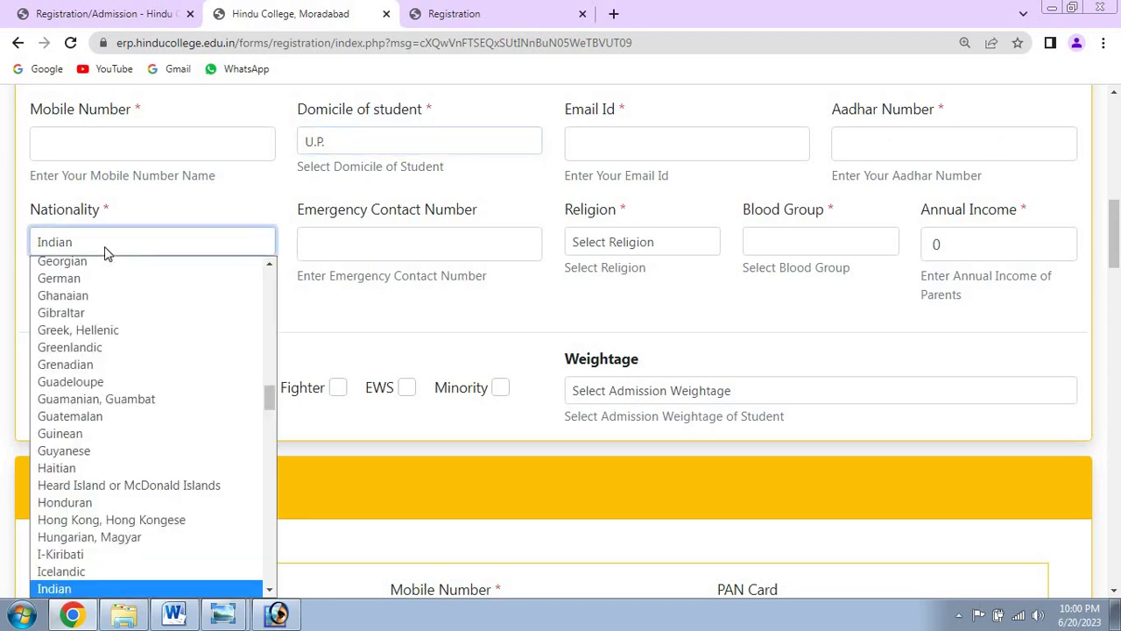
{"action": "left_click", "coordinate": [137, 216]}
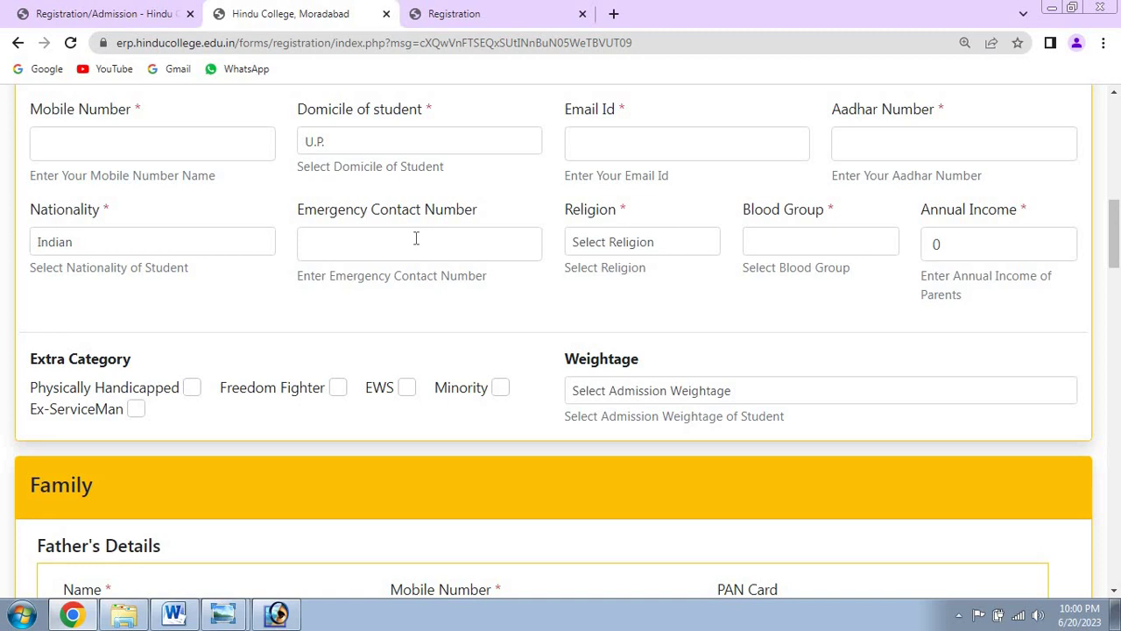
{"action": "left_click", "coordinate": [666, 241]}
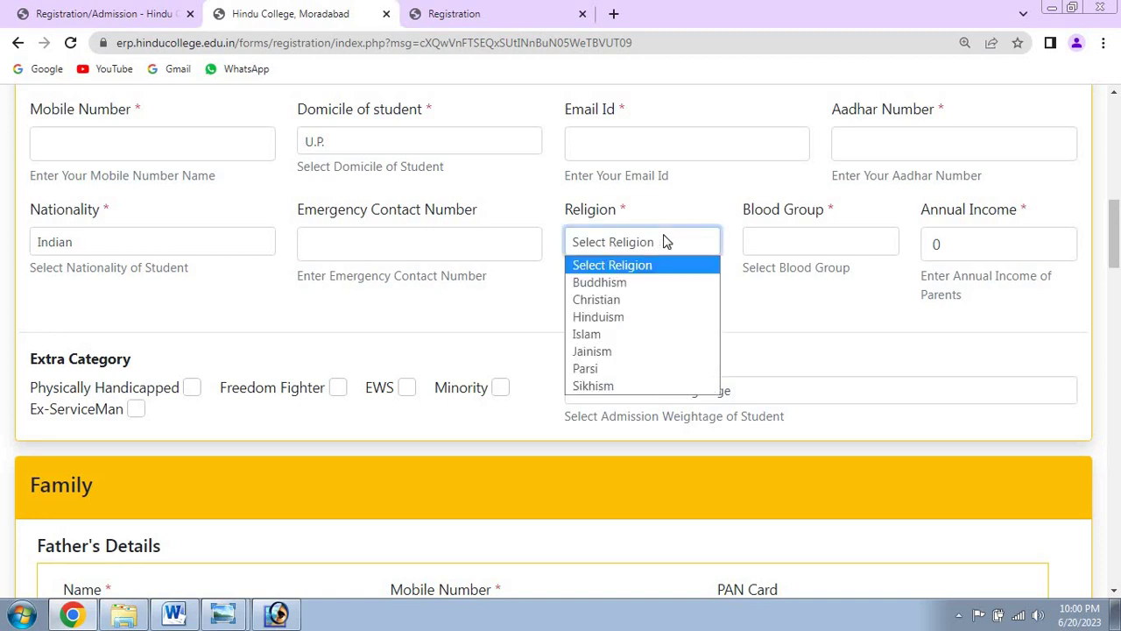
{"action": "left_click", "coordinate": [705, 219]}
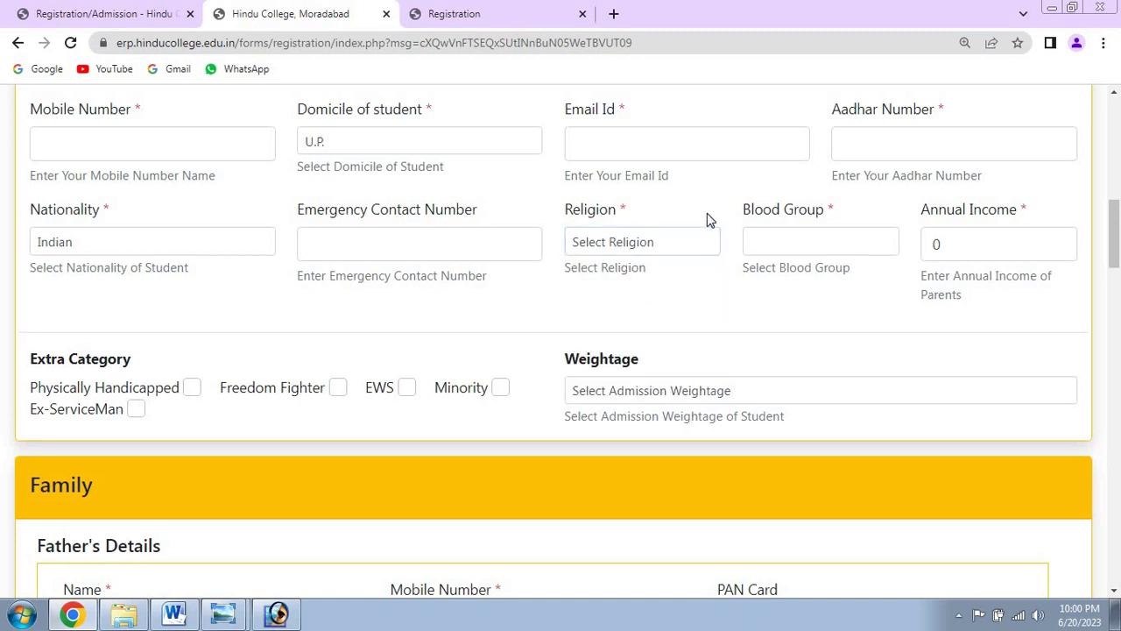
Step: Set the student's blood group to NA and activate the annual income field in the Personal section
{"action": "left_click", "coordinate": [774, 249]}
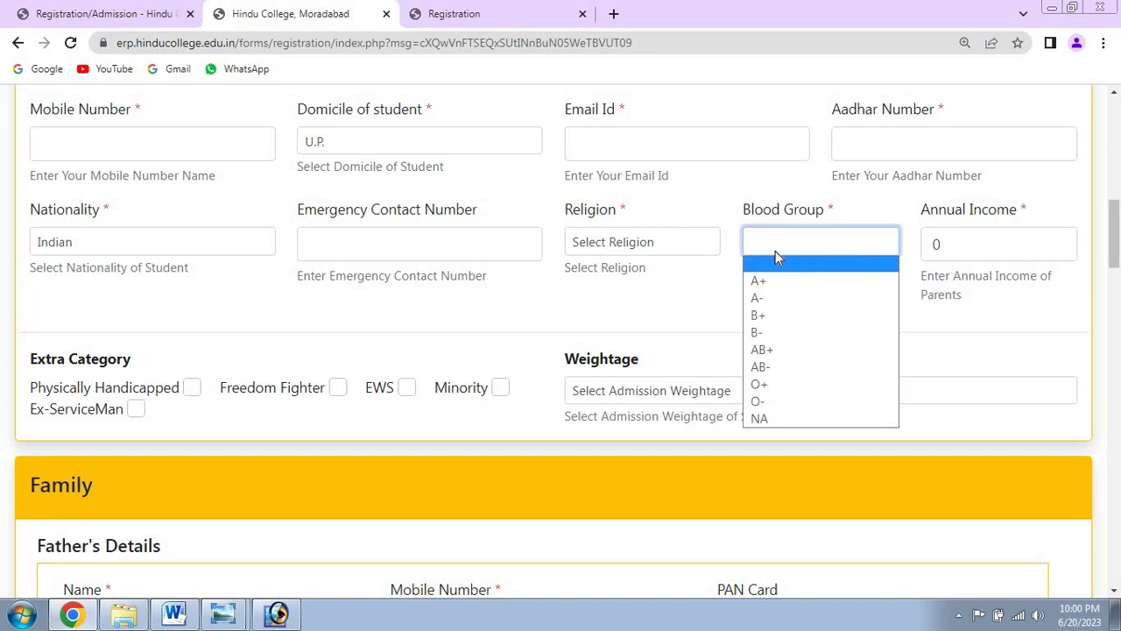
{"action": "left_click", "coordinate": [795, 418]}
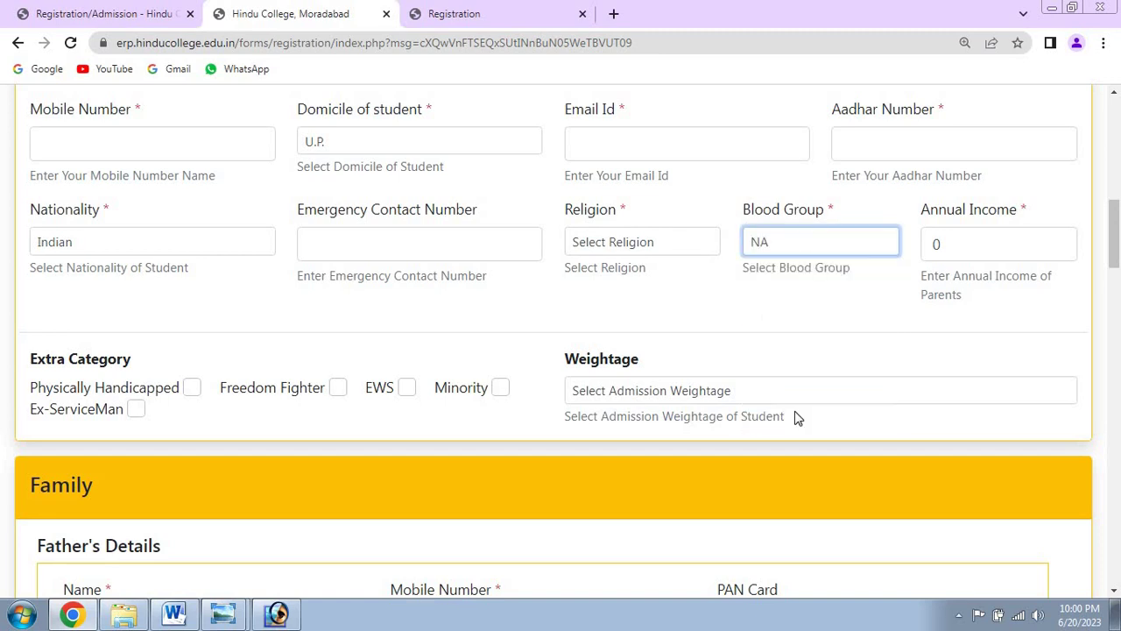
{"action": "left_click", "coordinate": [971, 242]}
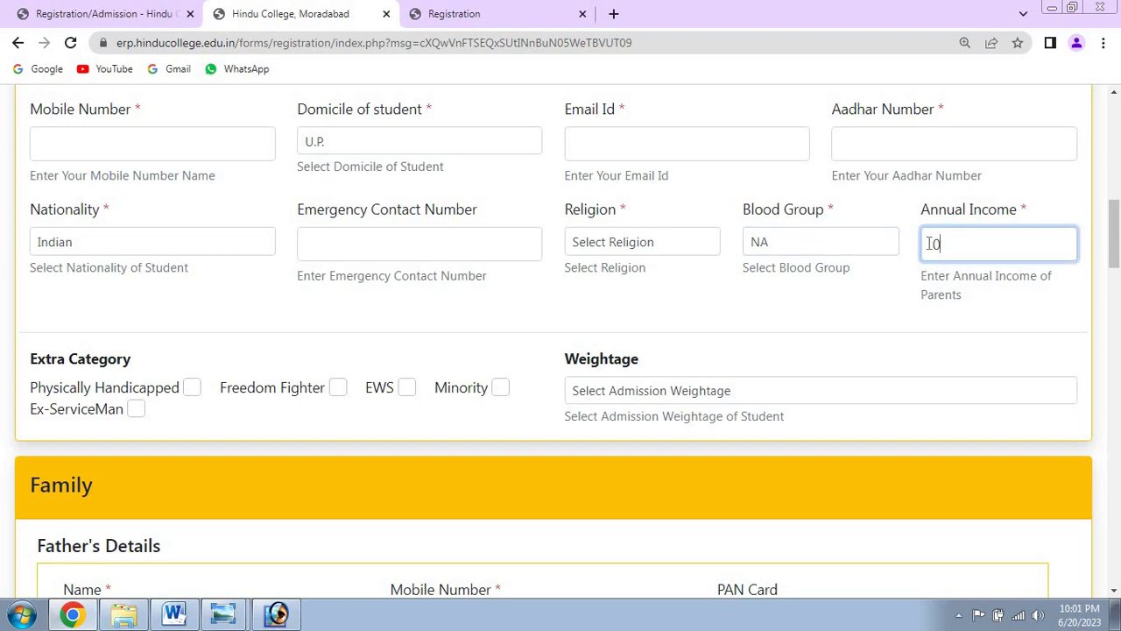
Step: Look through the admission weightage options offered for the student
{"action": "scroll", "coordinate": [1117, 254], "scroll_direction": "down", "scroll_amount": 1}
{"action": "scroll", "coordinate": [1117, 254], "scroll_direction": "down", "scroll_amount": 1}
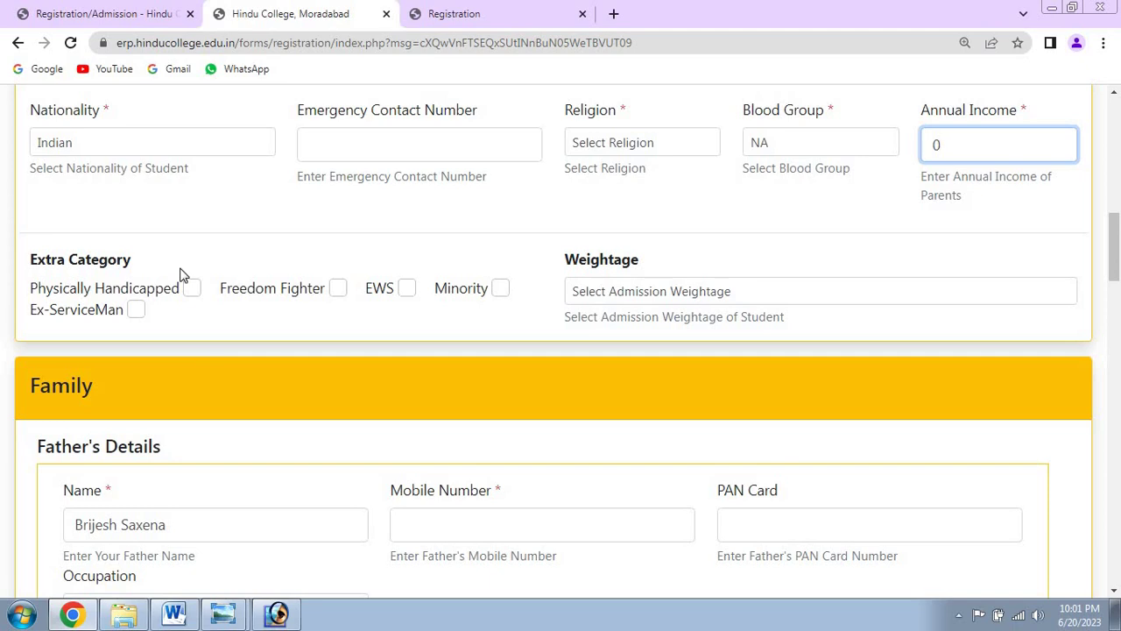
{"action": "left_click", "coordinate": [675, 292]}
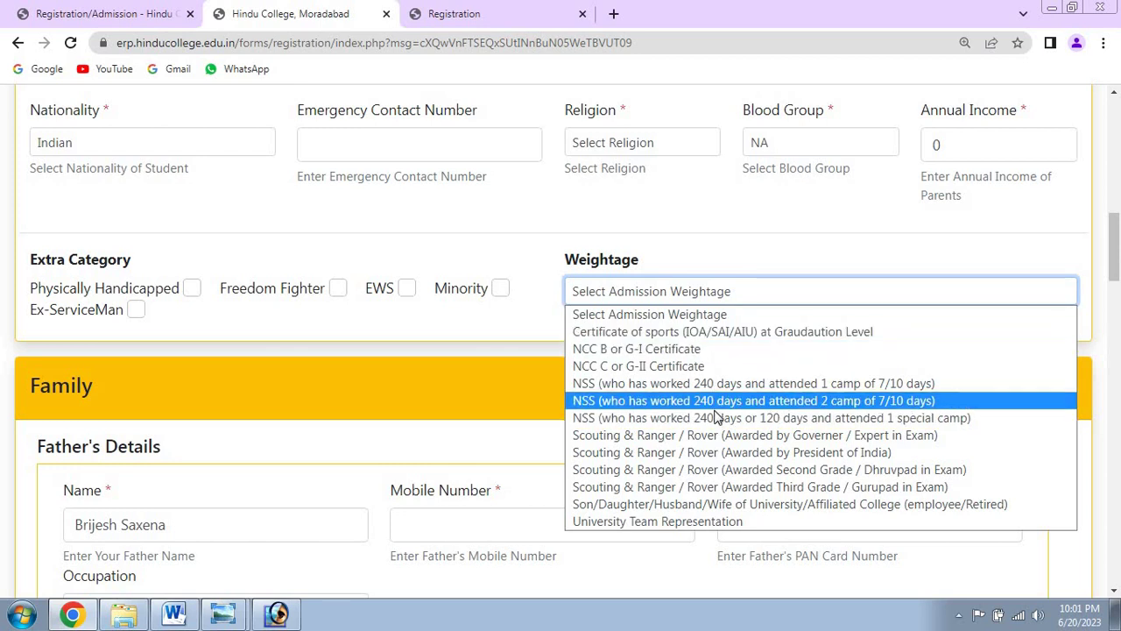
{"action": "left_click", "coordinate": [722, 259]}
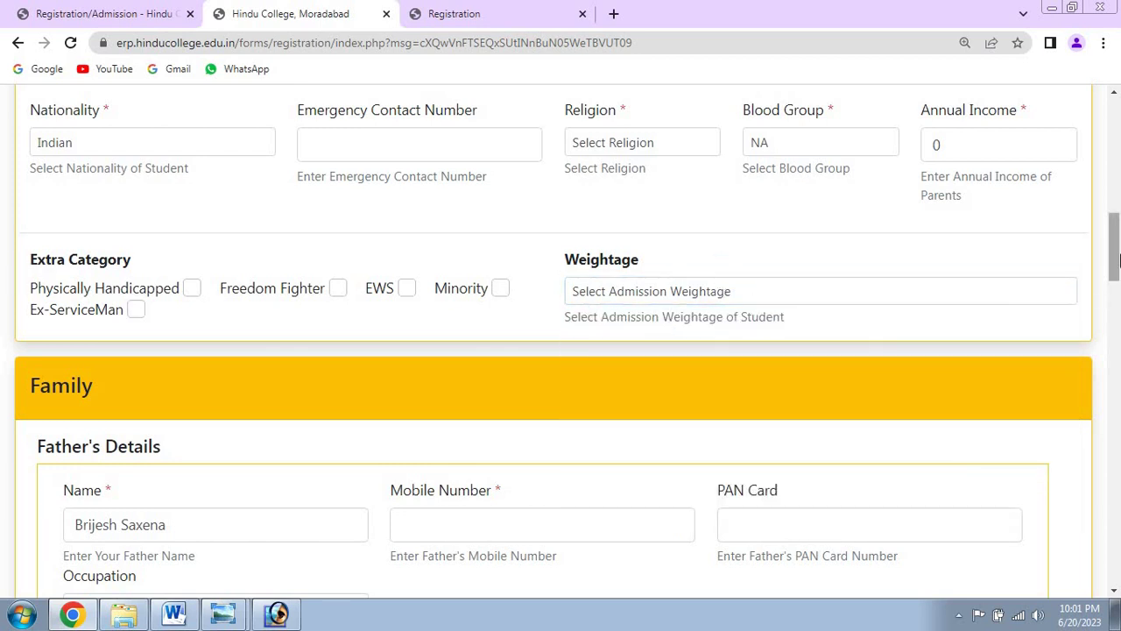
Step: Look through the occupation types offered in the Father's Details of the Family section
{"action": "left_click_drag", "start_coordinate": [1116, 262], "coordinate": [1118, 294]}
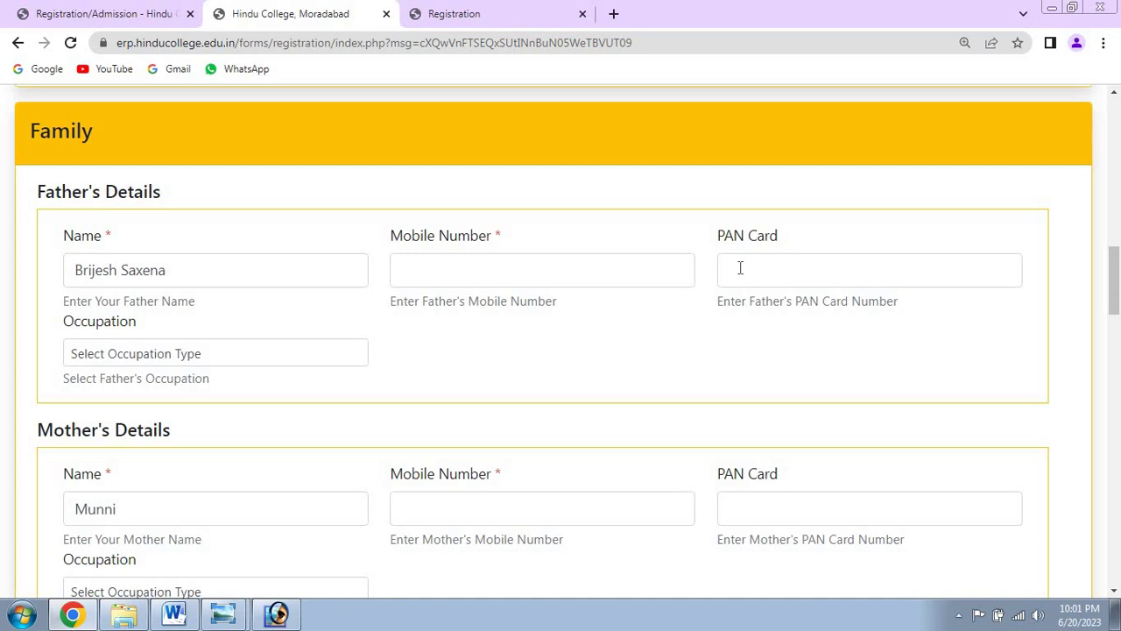
{"action": "left_click", "coordinate": [203, 352]}
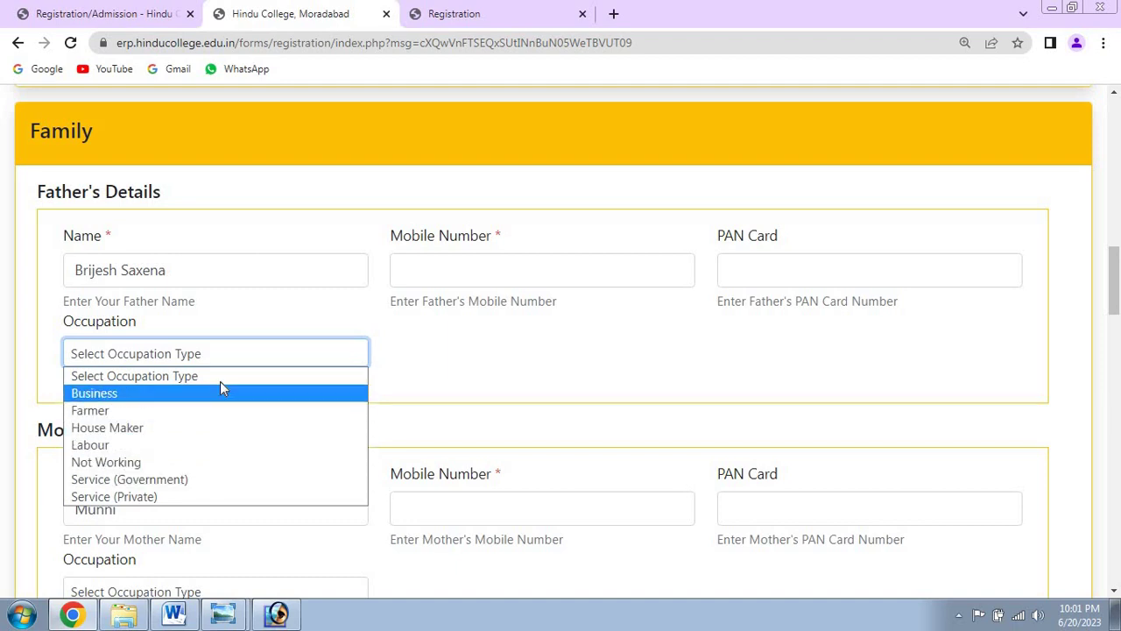
{"action": "left_click", "coordinate": [220, 378]}
Step: Set the mother's occupation to House Maker in the Family section
{"action": "left_click_drag", "start_coordinate": [1115, 298], "coordinate": [1116, 327]}
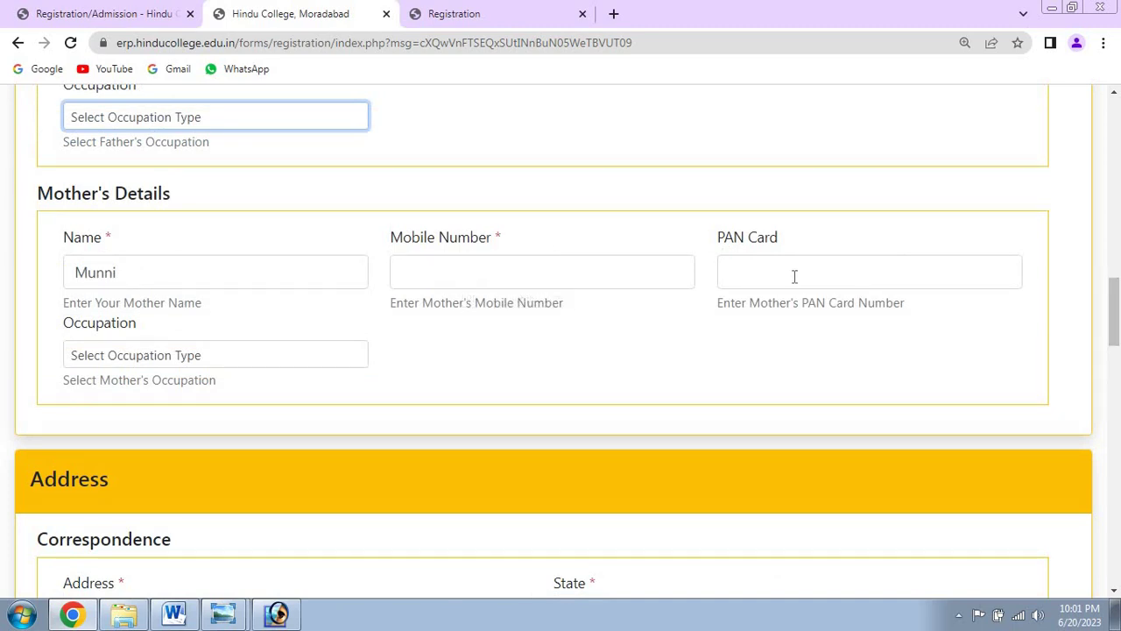
{"action": "left_click", "coordinate": [225, 356]}
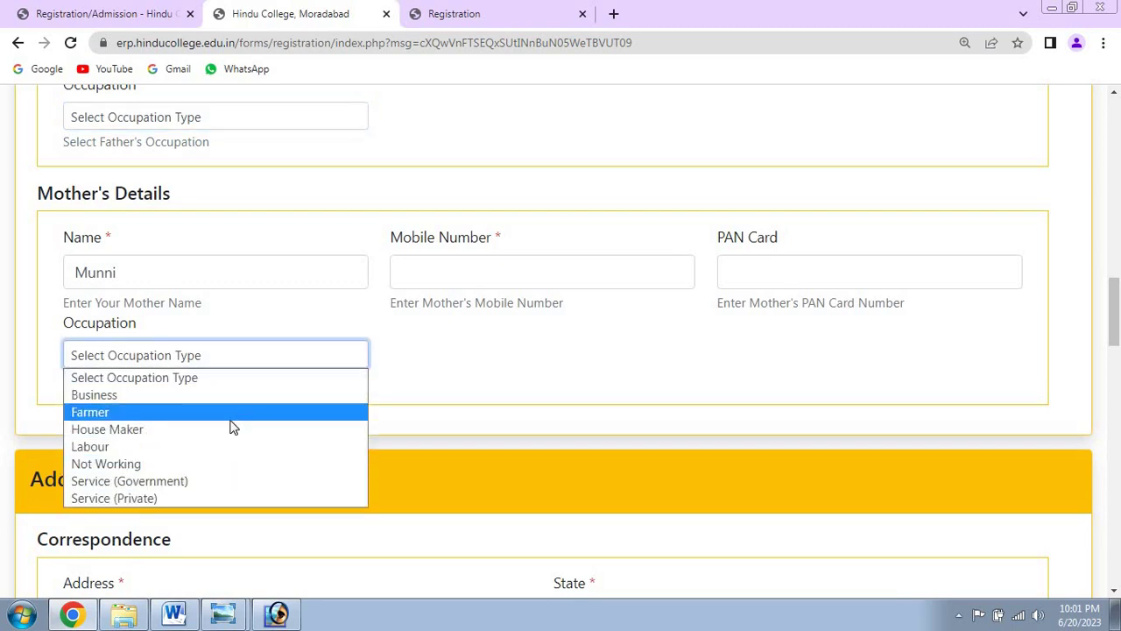
{"action": "left_click", "coordinate": [231, 431]}
{"action": "left_click", "coordinate": [193, 364]}
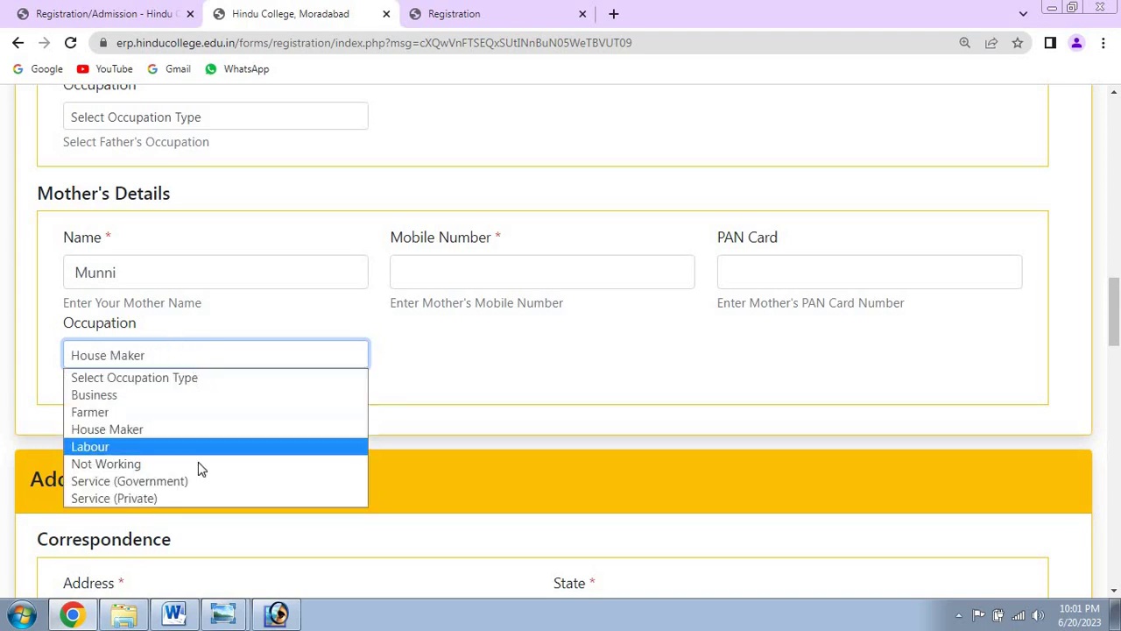
{"action": "left_click", "coordinate": [200, 435]}
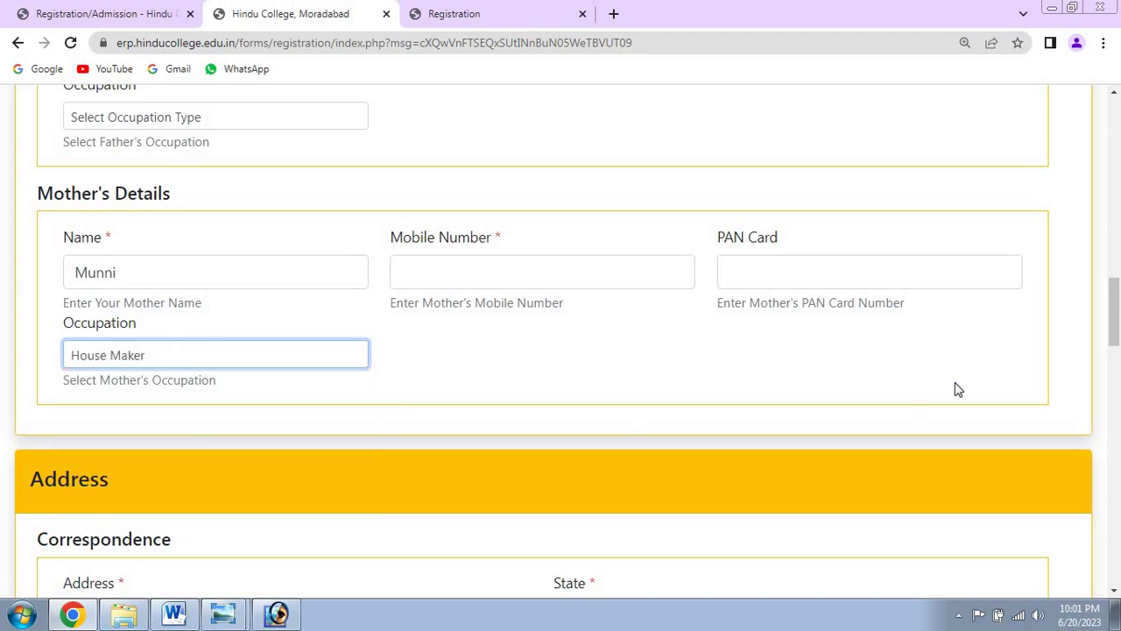
Step: Set the state of the correspondence address to Uttar Pradesh in the Address section
{"action": "left_click_drag", "start_coordinate": [1116, 329], "coordinate": [1116, 381]}
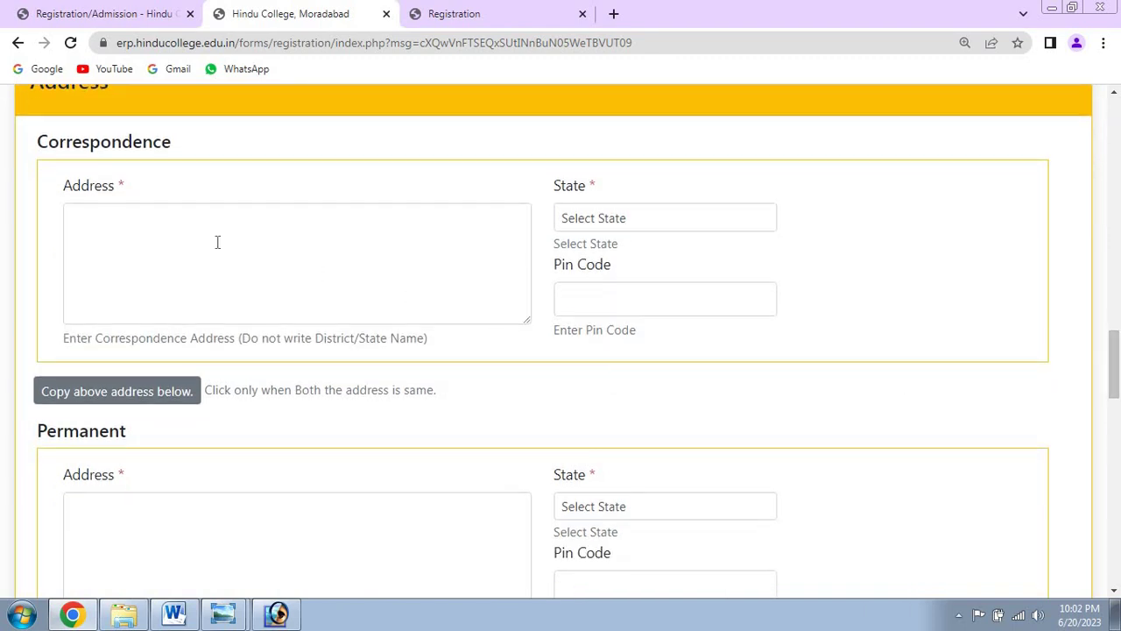
{"action": "left_click", "coordinate": [664, 226]}
{"action": "key", "text": "u"}
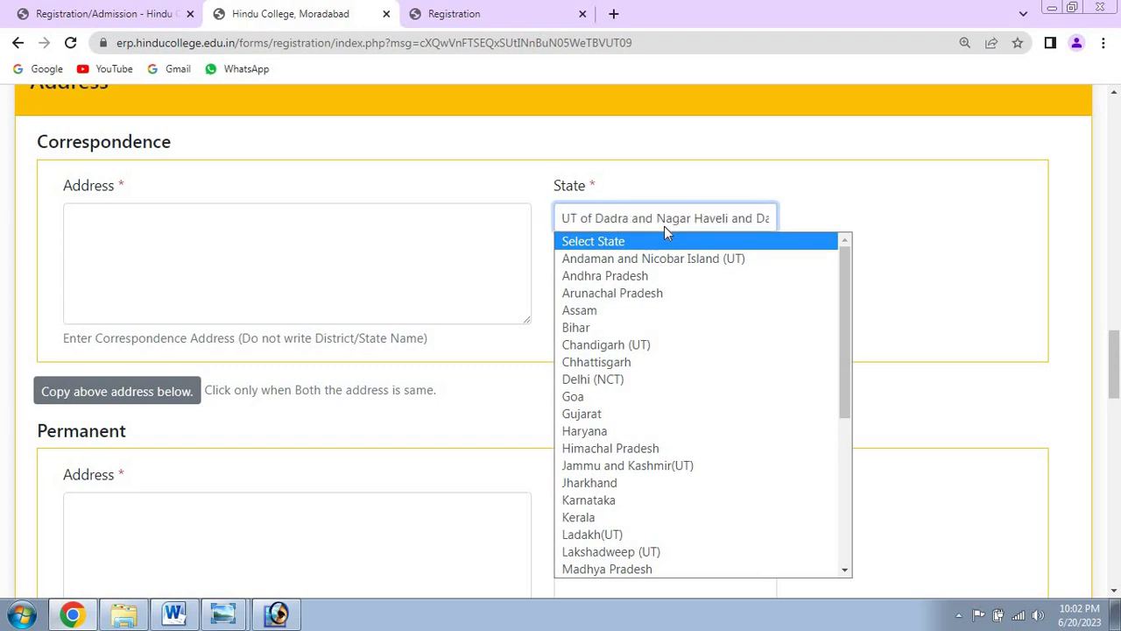
{"action": "key", "text": "Return"}
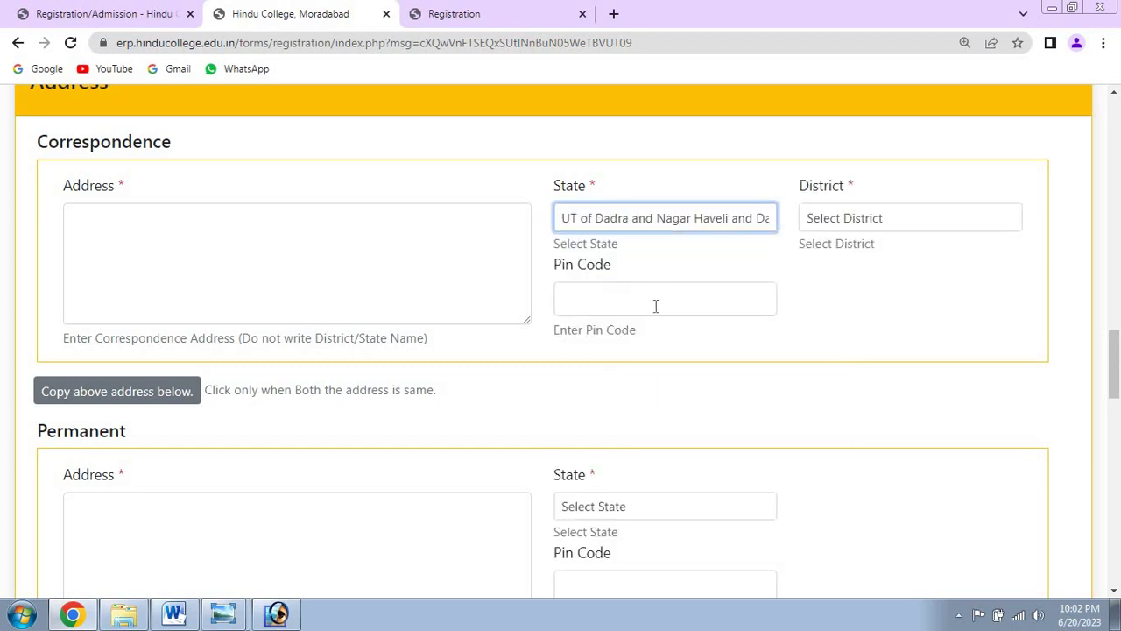
{"action": "left_click", "coordinate": [877, 222]}
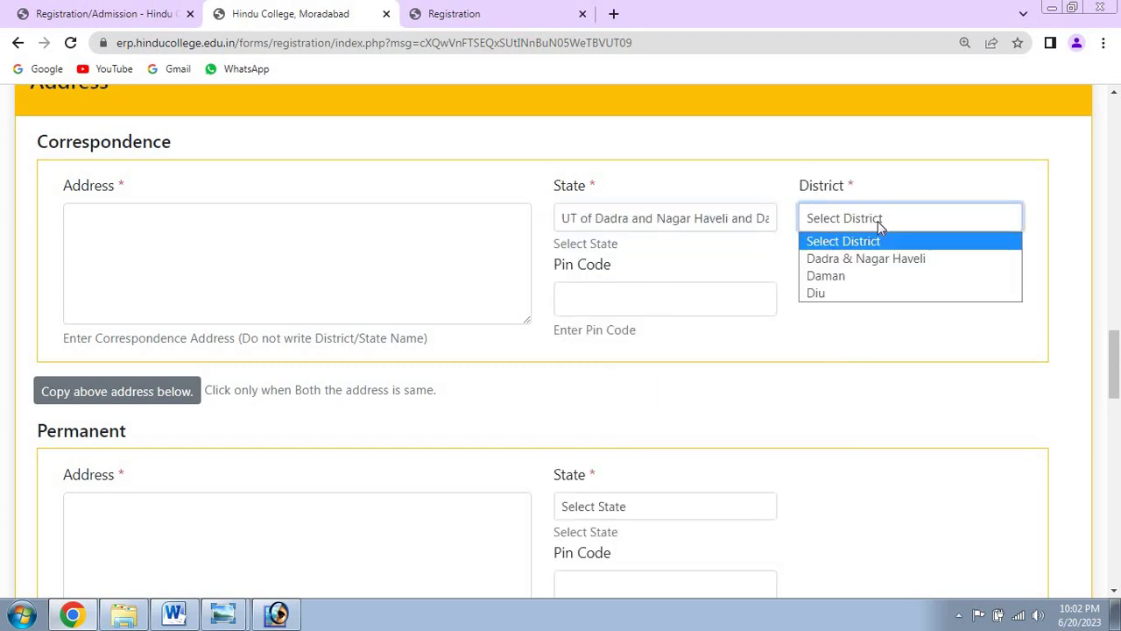
{"action": "left_click", "coordinate": [879, 277]}
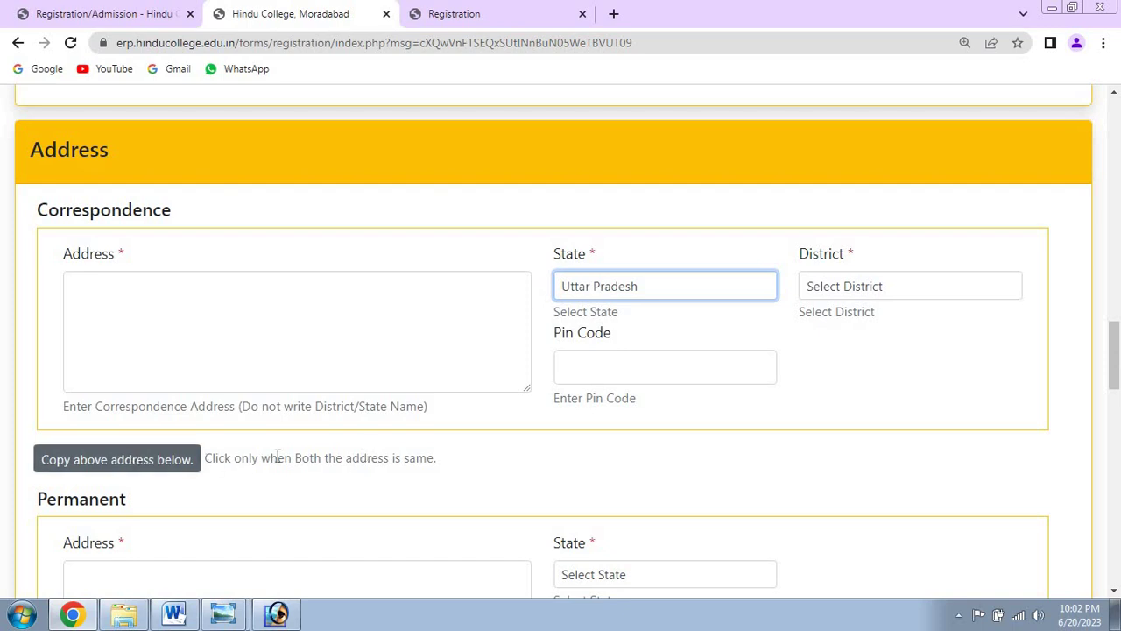
Step: Enter HINDI ENGLISH as the High School subjects and choose U.P. BOARD OF HIGH SCHOOL & INTERMEDIATE EDUCATION as the board
{"action": "left_click_drag", "start_coordinate": [1114, 376], "coordinate": [1116, 462]}
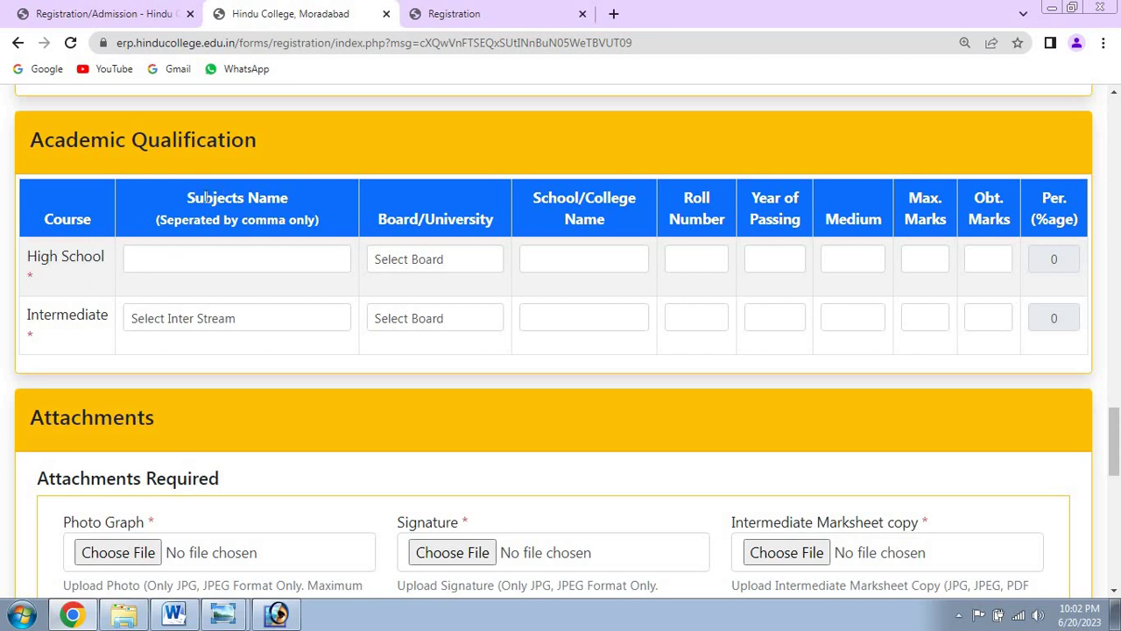
{"action": "left_click", "coordinate": [218, 258]}
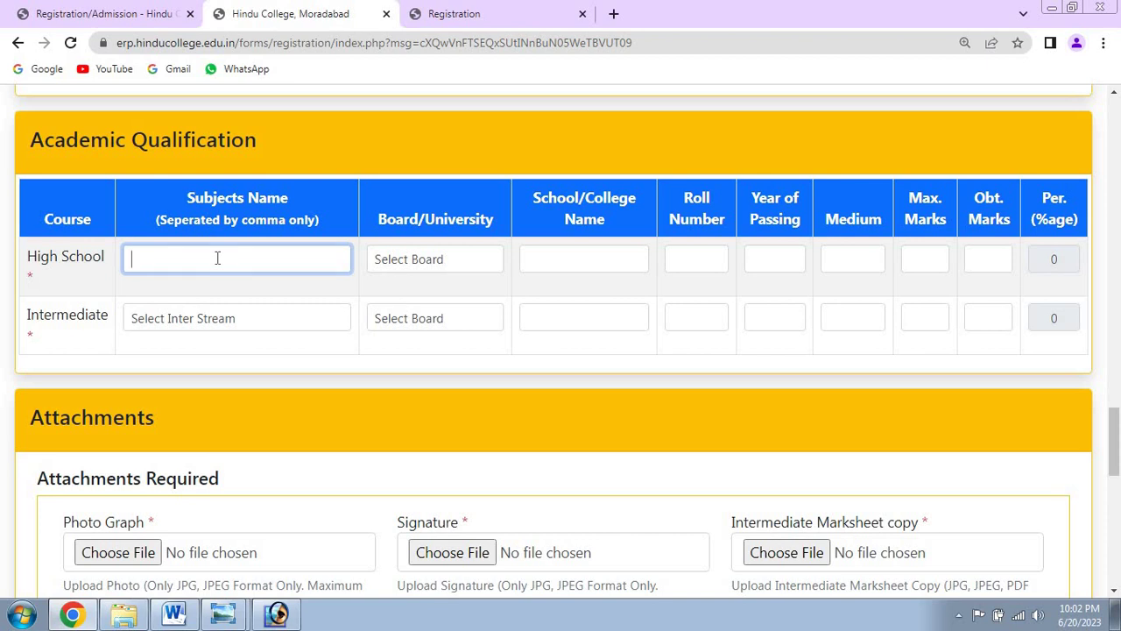
{"action": "type", "text": "HINDI ENGLISH"}
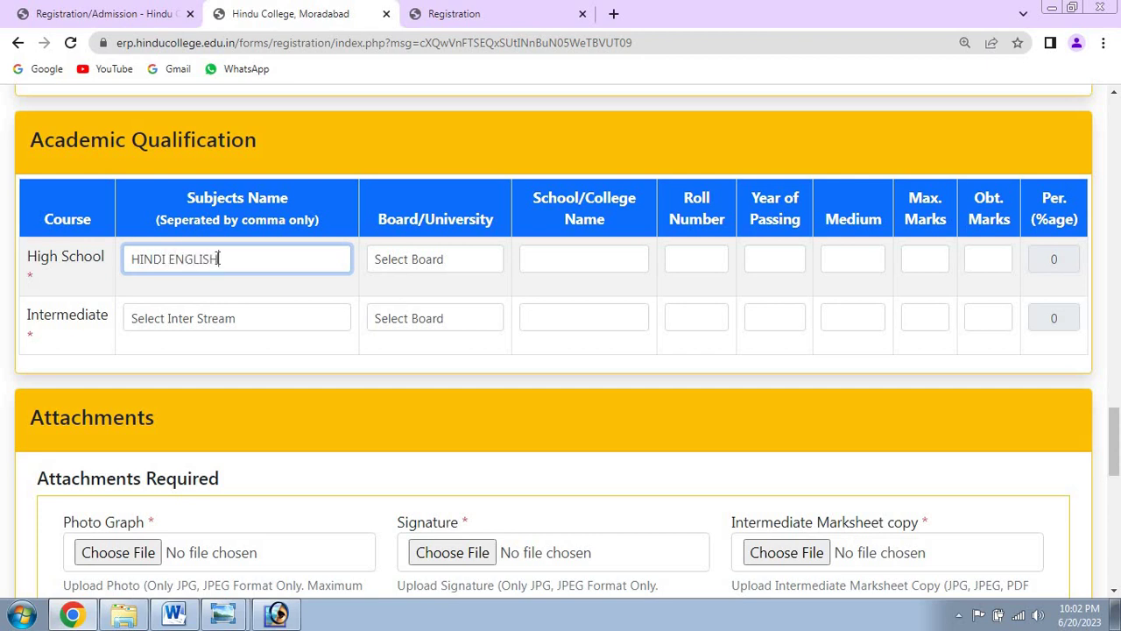
{"action": "left_click", "coordinate": [462, 261]}
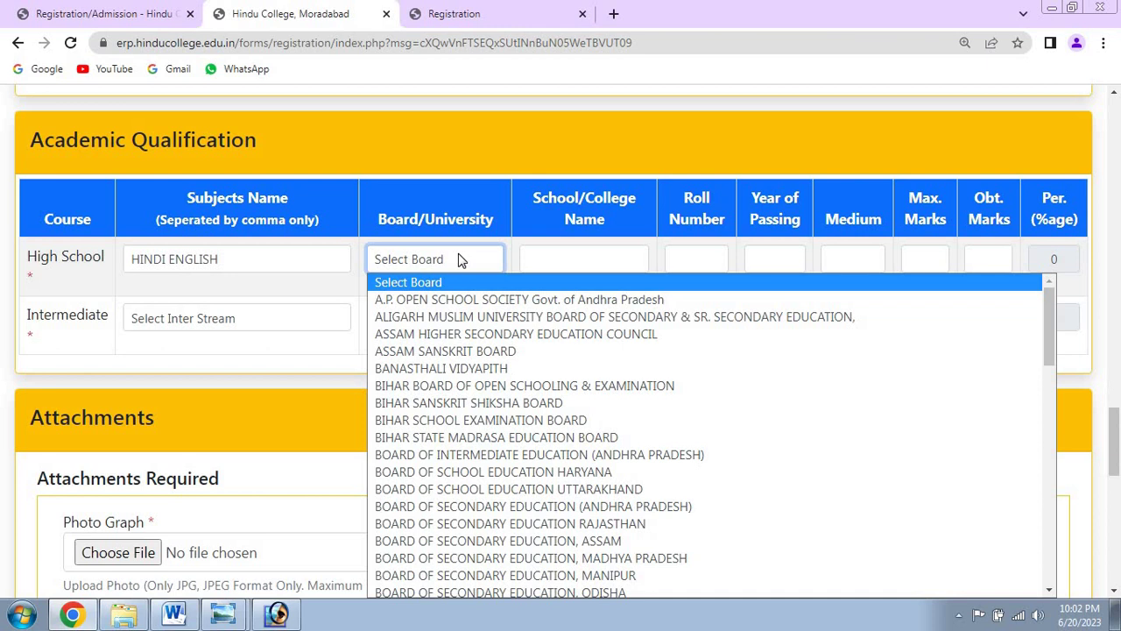
{"action": "type", "text": "u"}
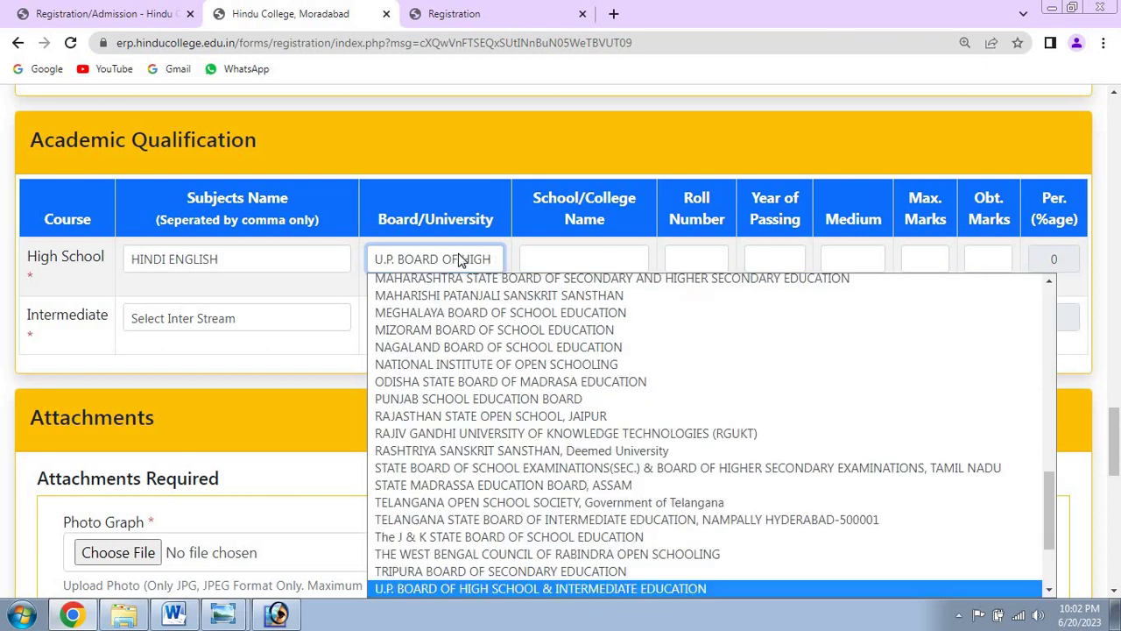
{"action": "key", "text": "Return"}
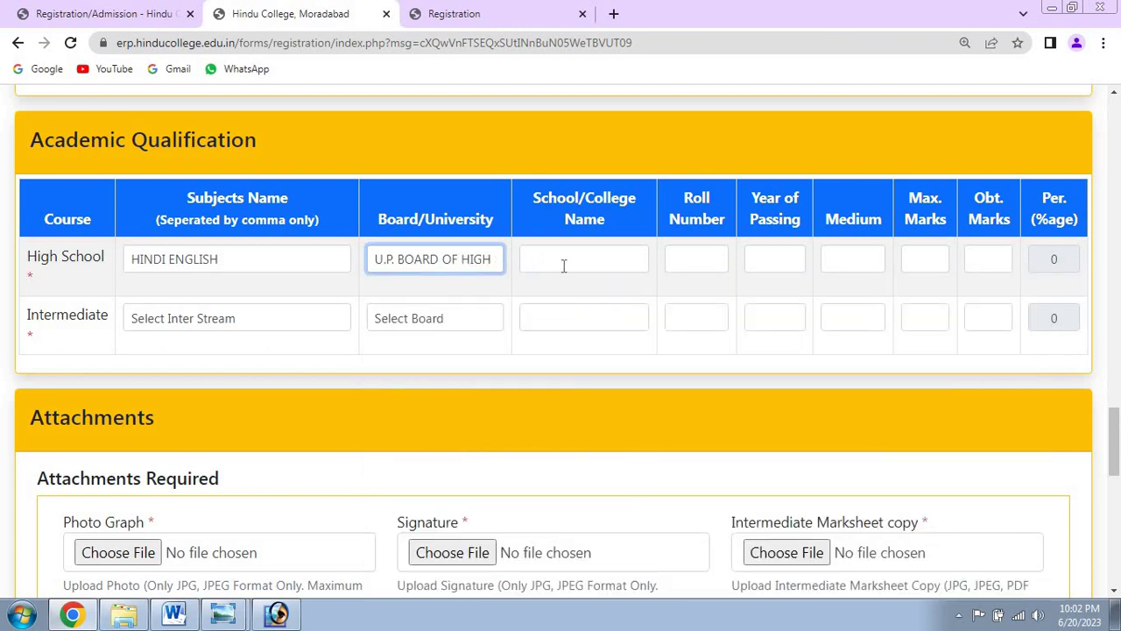
Step: Complete the High School row with Hindi as the medium, 600 maximum marks and 420 obtained marks
{"action": "left_click", "coordinate": [848, 261]}
{"action": "left_click", "coordinate": [857, 314]}
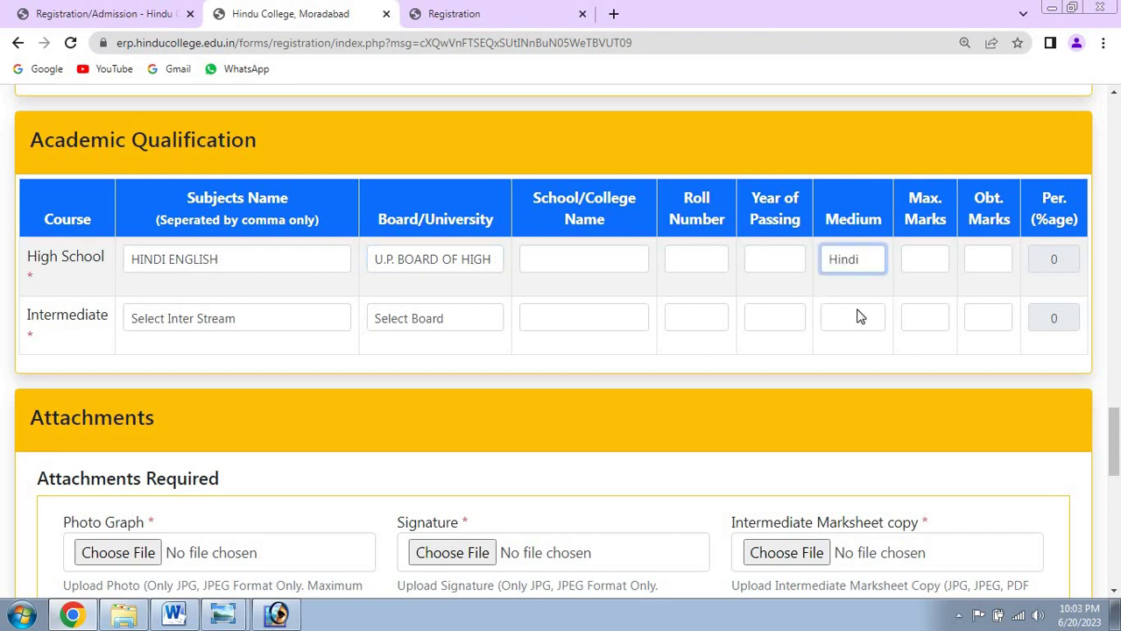
{"action": "left_click", "coordinate": [933, 264]}
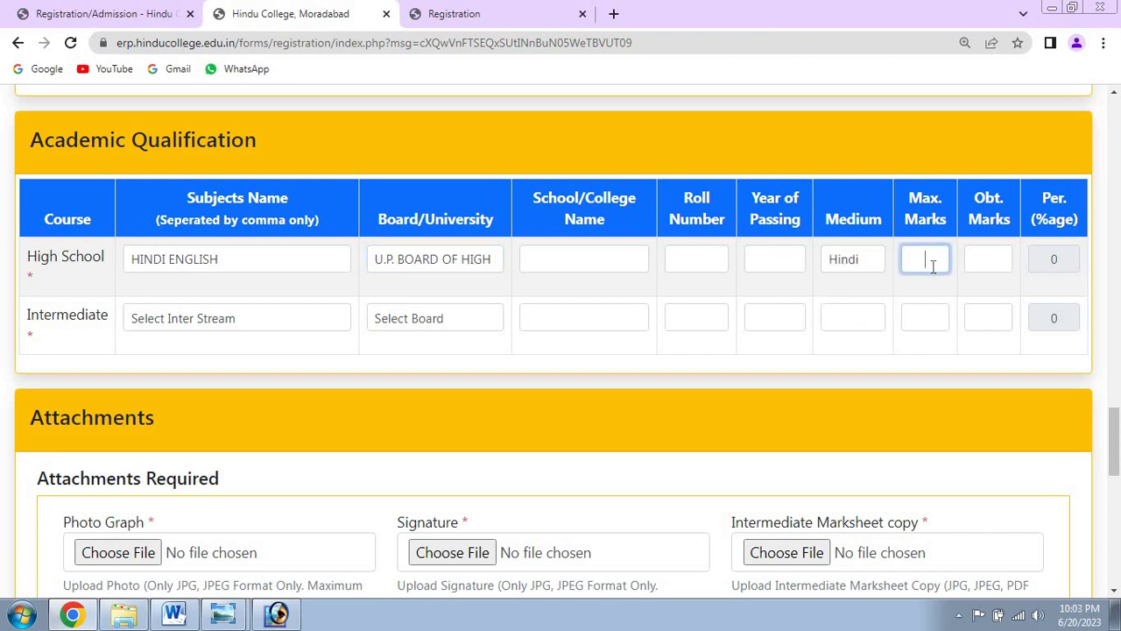
{"action": "left_click", "coordinate": [1000, 257]}
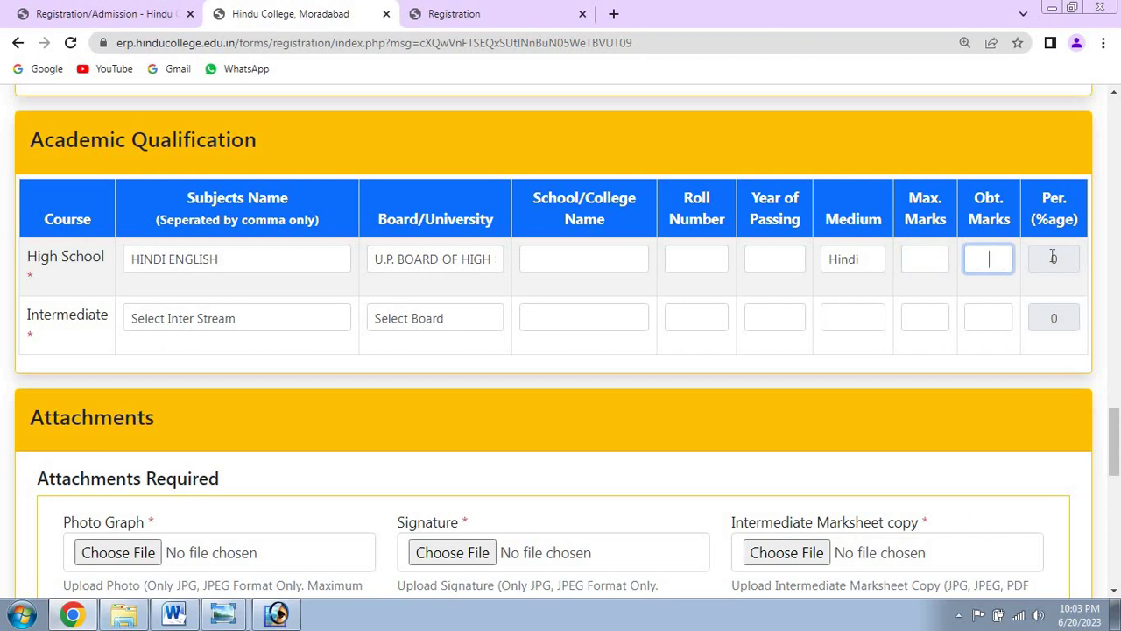
{"action": "left_click", "coordinate": [944, 256]}
{"action": "type", "text": "600"}
{"action": "key", "text": "Tab"}
{"action": "type", "text": "420"}
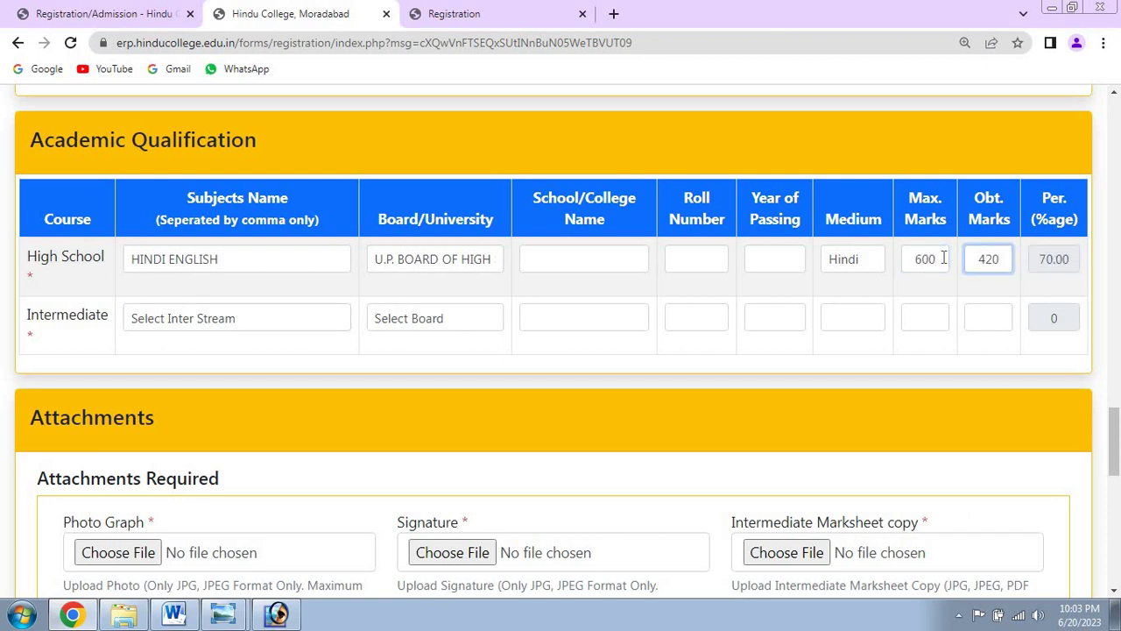
{"action": "key", "text": "Tab"}
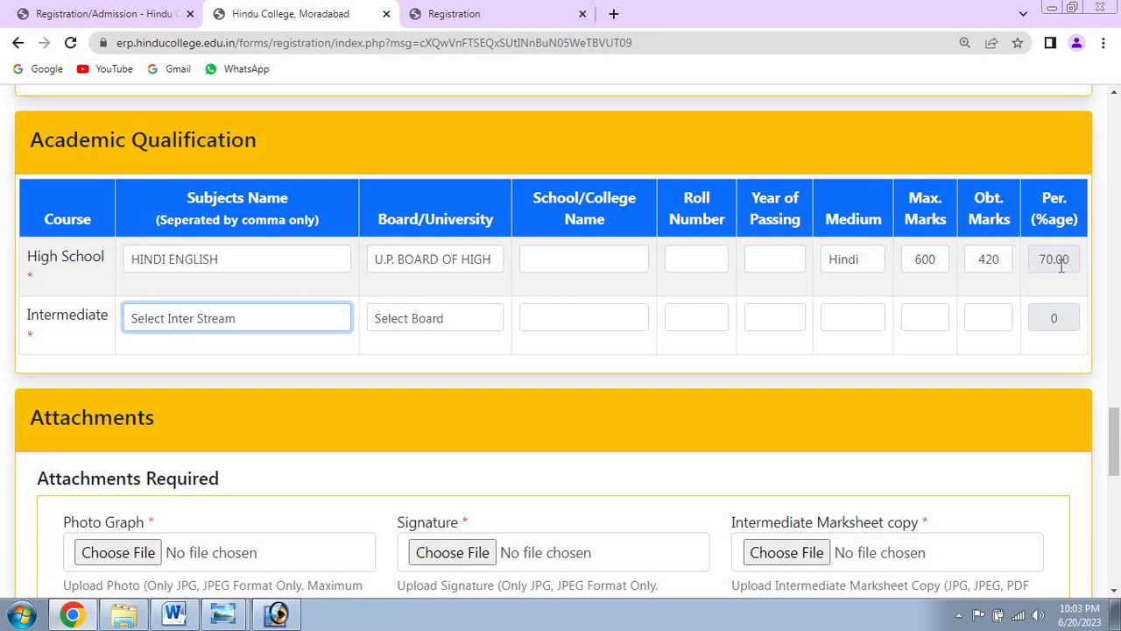
Step: Set the Intermediate stream to Arts and its board to U.P. BOARD OF HIGH SCHOOL & INTERMEDIATE EDUCATION
{"action": "left_click", "coordinate": [223, 321]}
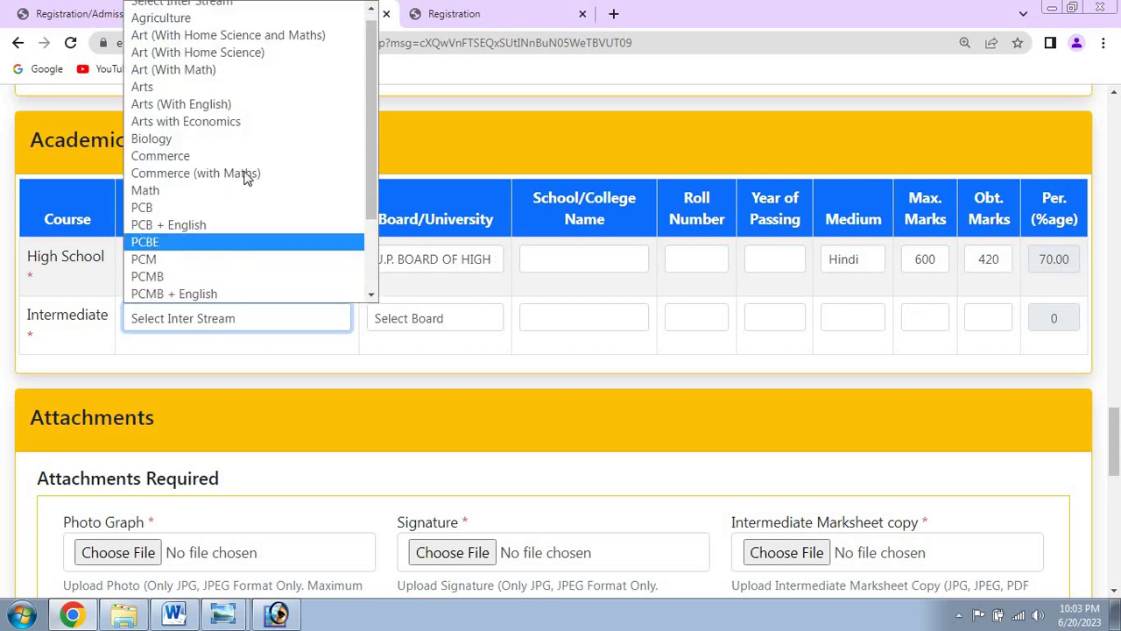
{"action": "left_click", "coordinate": [250, 93]}
{"action": "left_click", "coordinate": [419, 324]}
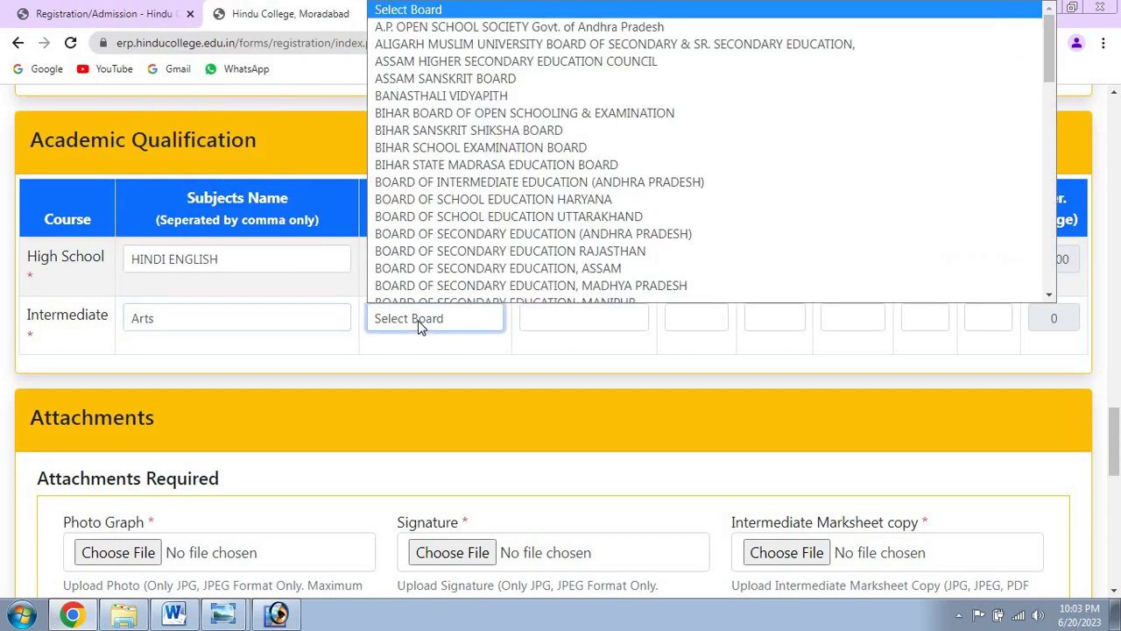
{"action": "key", "text": "u"}
{"action": "key", "text": "Return"}
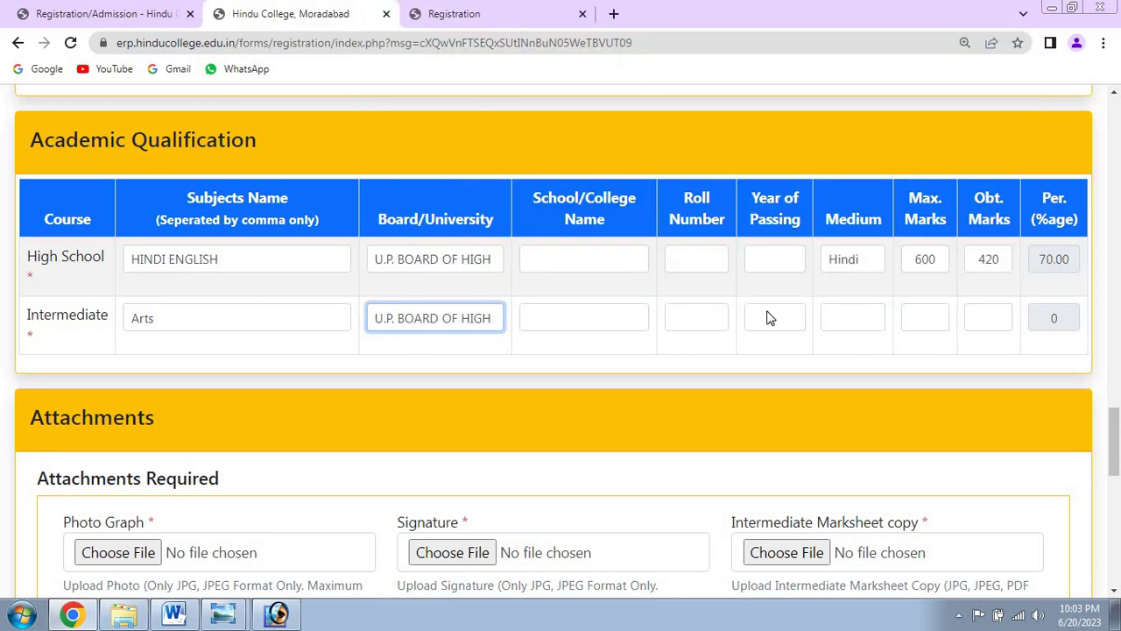
Step: Complete the Intermediate row with Hindi as the medium, 500 maximum marks and 333 obtained marks
{"action": "left_click", "coordinate": [858, 325]}
{"action": "left_click", "coordinate": [868, 353]}
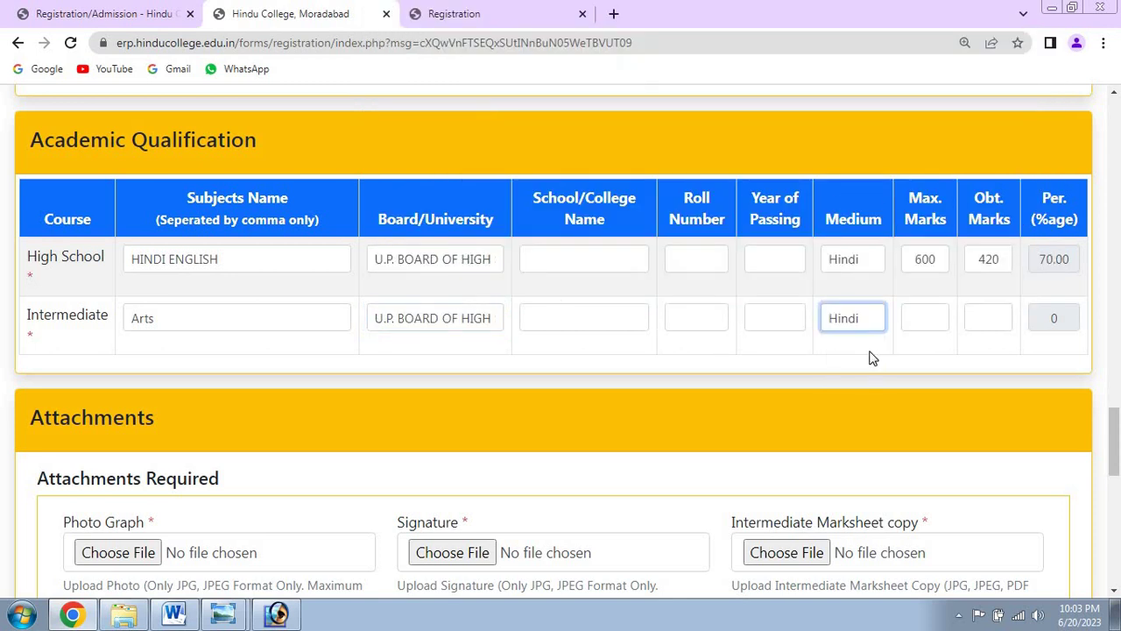
{"action": "left_click", "coordinate": [924, 317]}
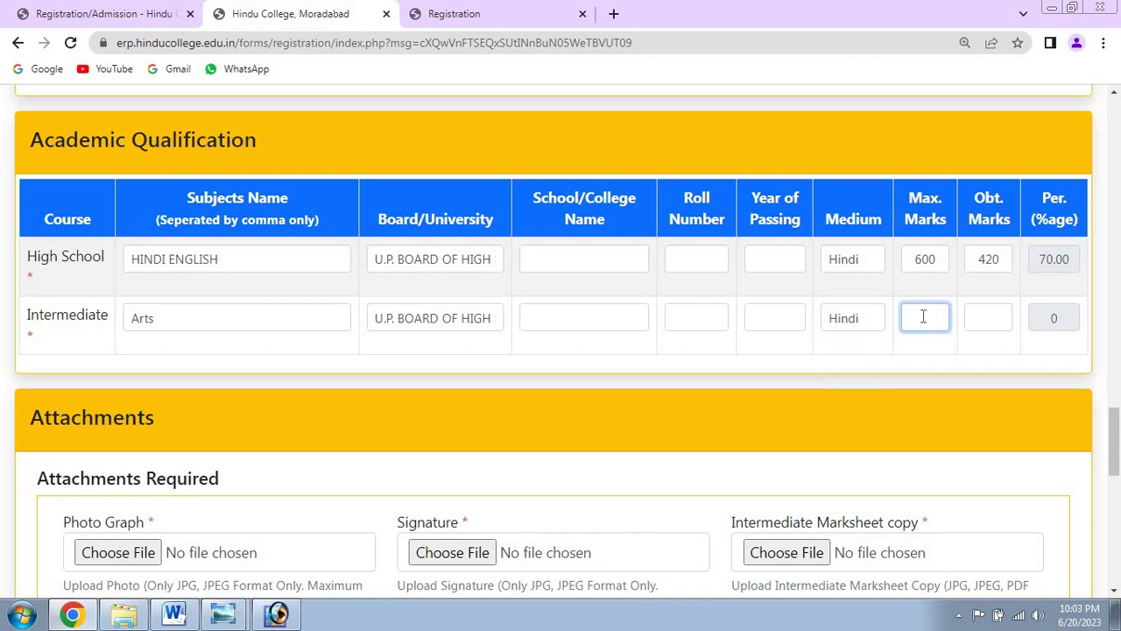
{"action": "type", "text": "500"}
{"action": "key", "text": "Tab"}
{"action": "type", "text": "333"}
{"action": "key", "text": "Tab"}
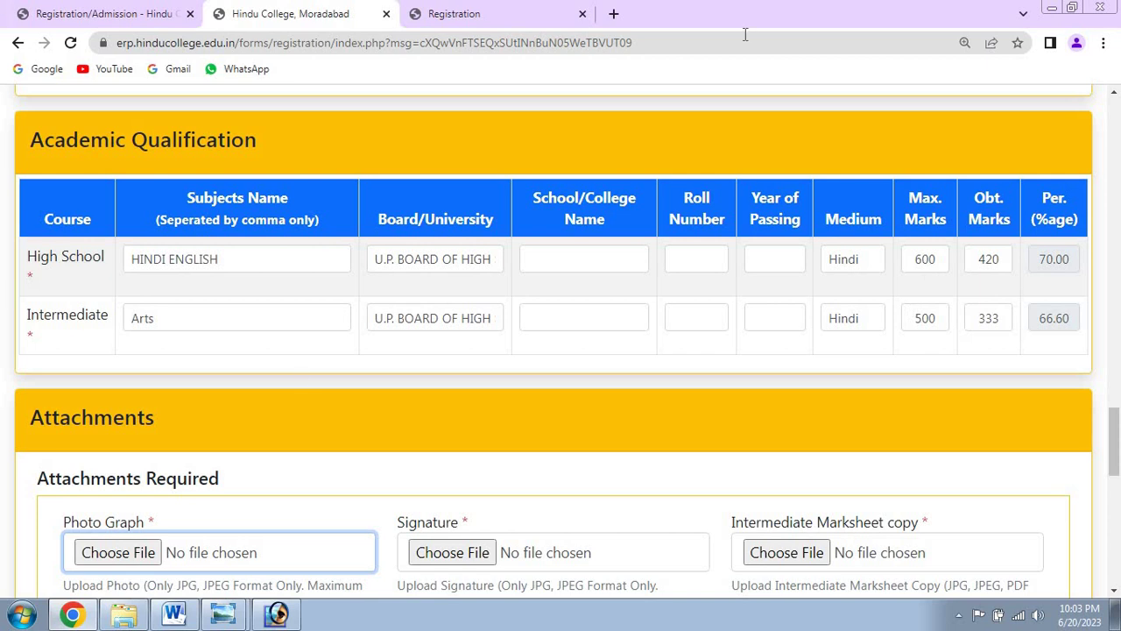
Step: Review the required and optional attachments and the registration fee instruction at the end of the form
{"action": "left_click_drag", "start_coordinate": [1114, 421], "coordinate": [1117, 460]}
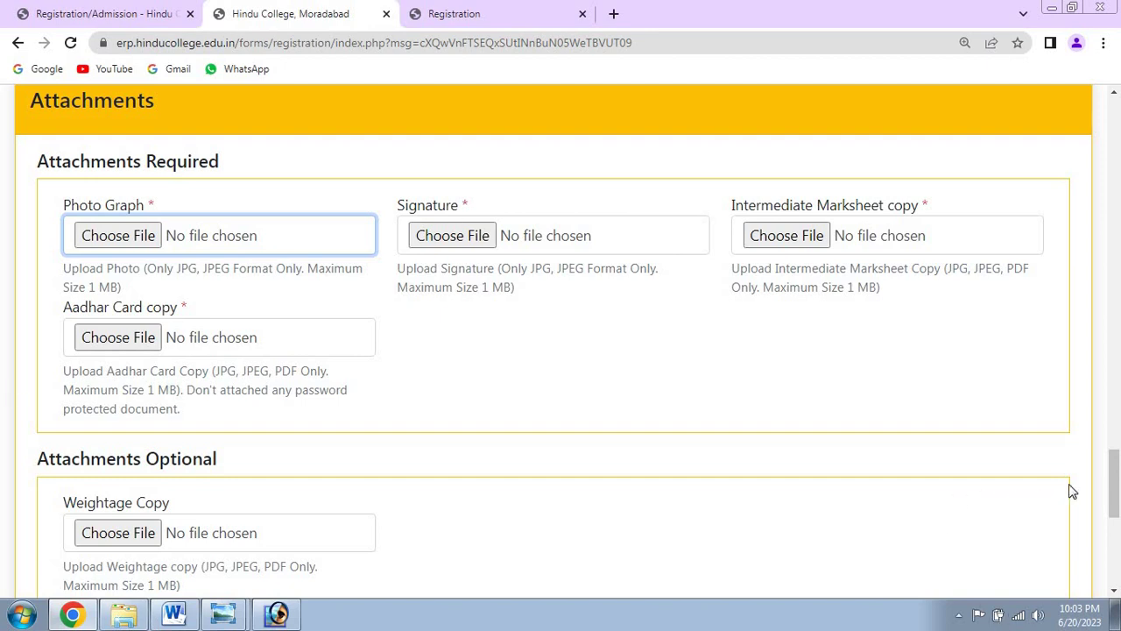
{"action": "scroll", "coordinate": [1111, 495], "scroll_direction": "down", "scroll_amount": 2}
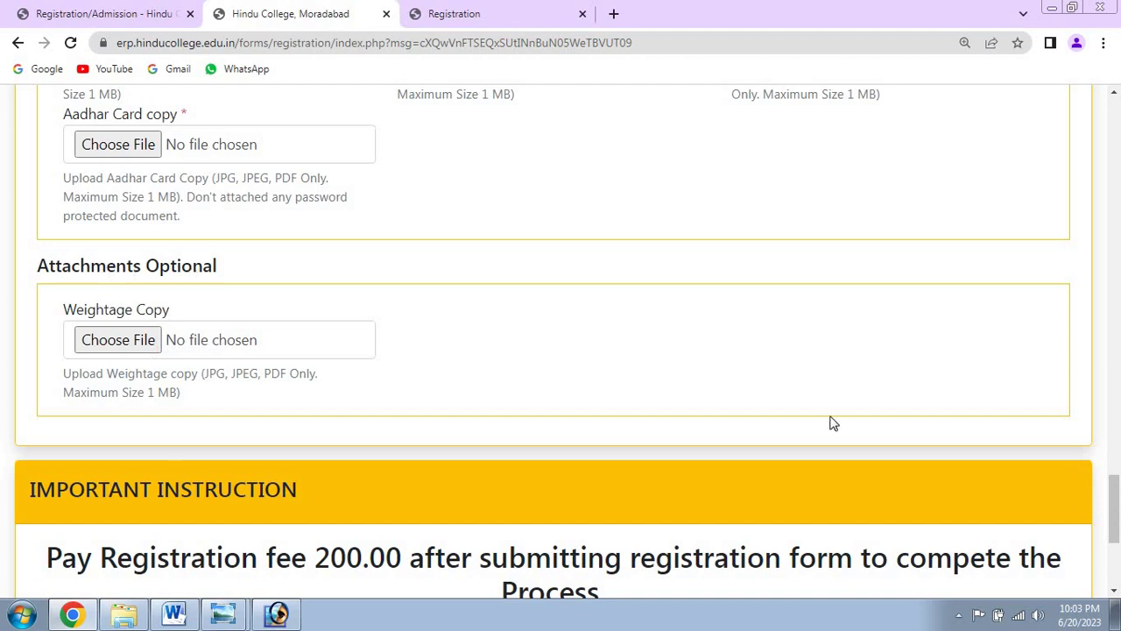
{"action": "scroll", "coordinate": [1117, 493], "scroll_direction": "down", "scroll_amount": 4}
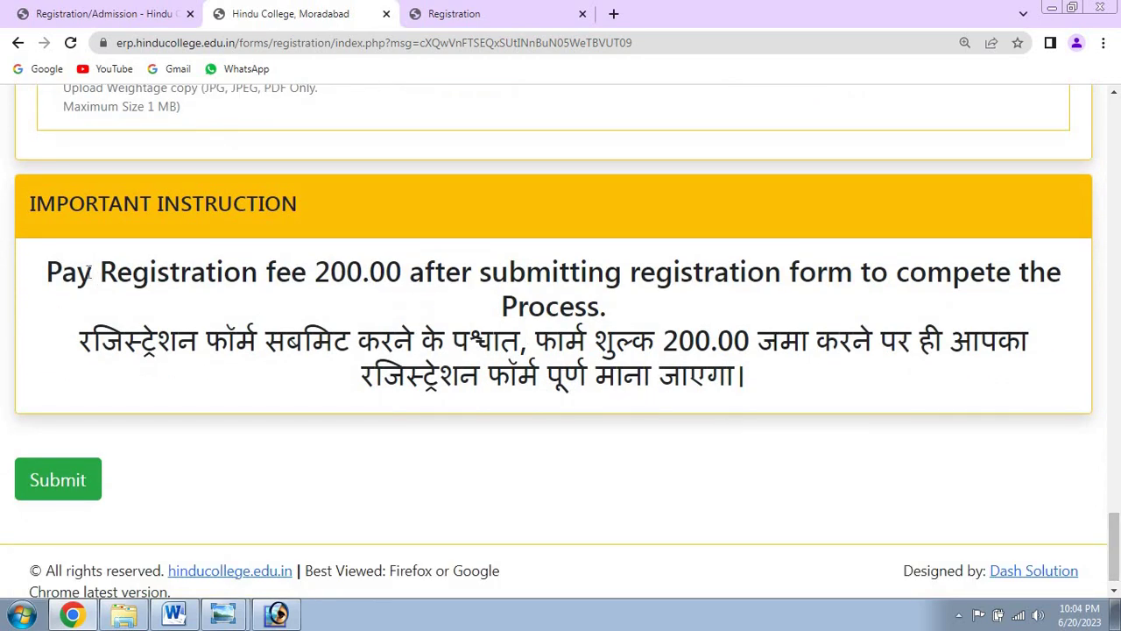
{"action": "left_click_drag", "start_coordinate": [78, 273], "coordinate": [403, 272]}
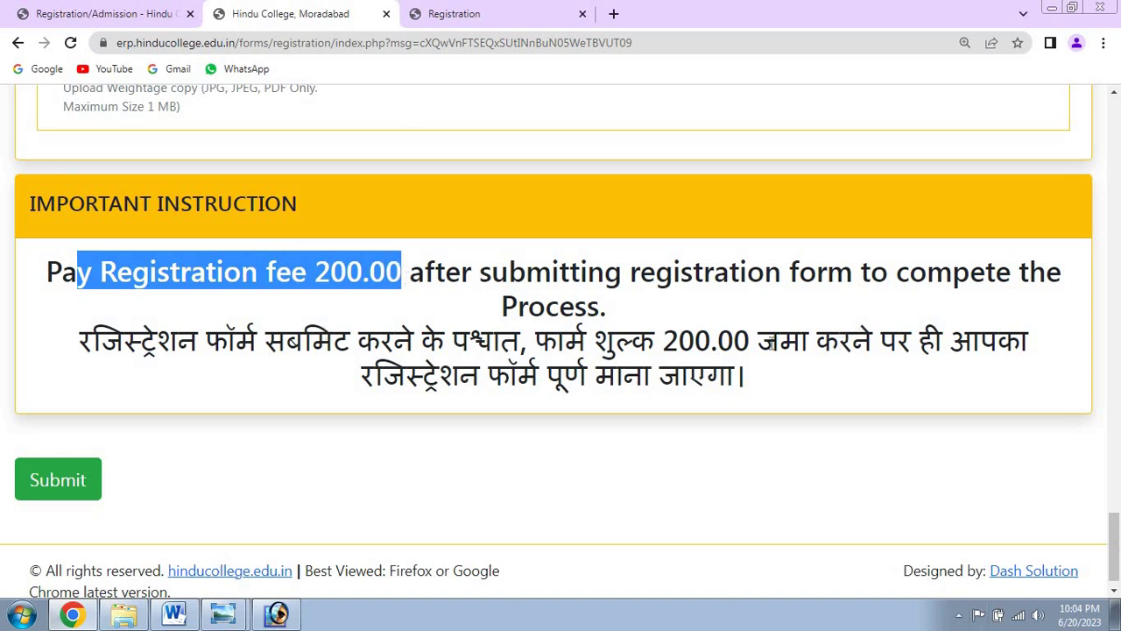
{"action": "triple_click", "coordinate": [771, 341]}
{"action": "scroll", "coordinate": [773, 370], "scroll_direction": "up", "scroll_amount": 4}
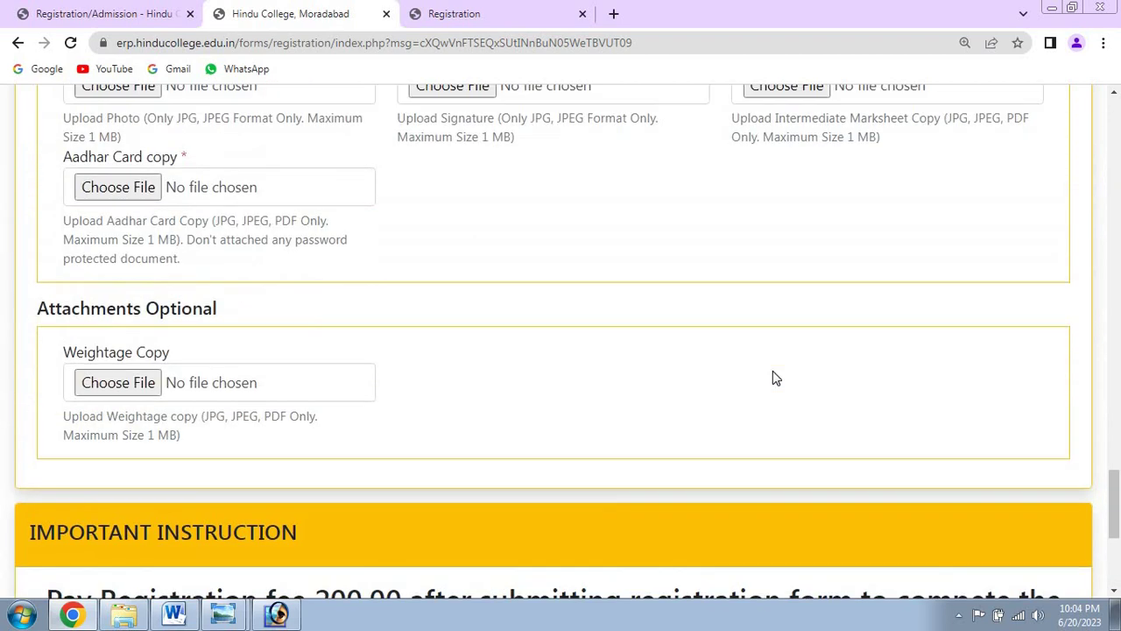
{"action": "scroll", "coordinate": [772, 370], "scroll_direction": "down", "scroll_amount": 2}
{"action": "scroll", "coordinate": [774, 379], "scroll_direction": "down", "scroll_amount": 3}
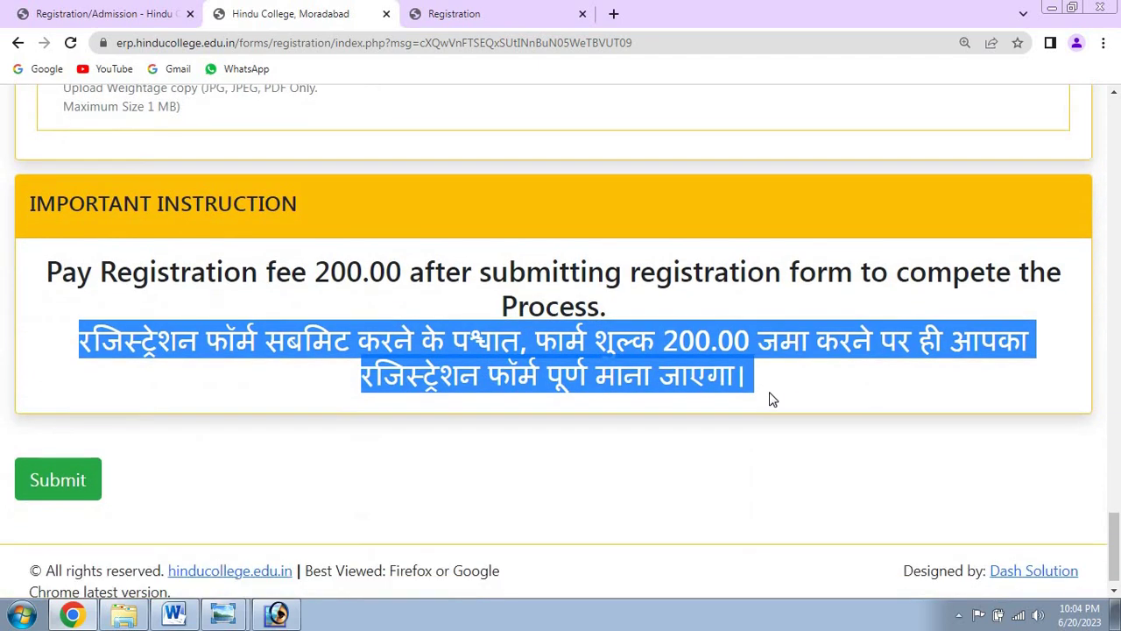
Step: Submit the registration form and proceed to the registration fee payment
{"action": "left_click", "coordinate": [76, 479]}
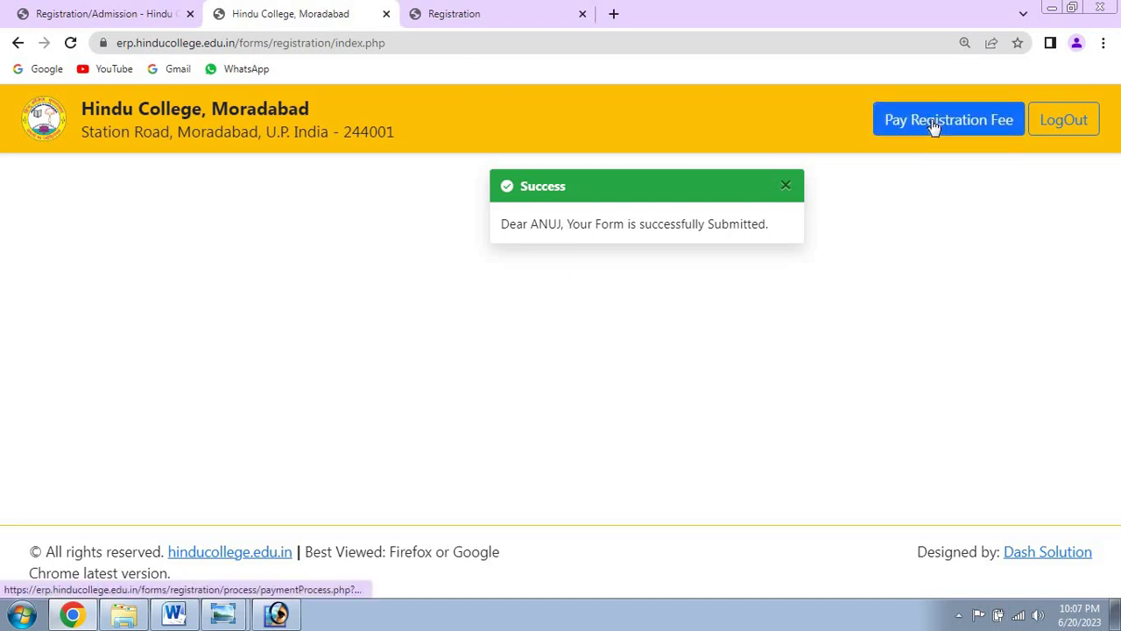
{"action": "left_click", "coordinate": [986, 133]}
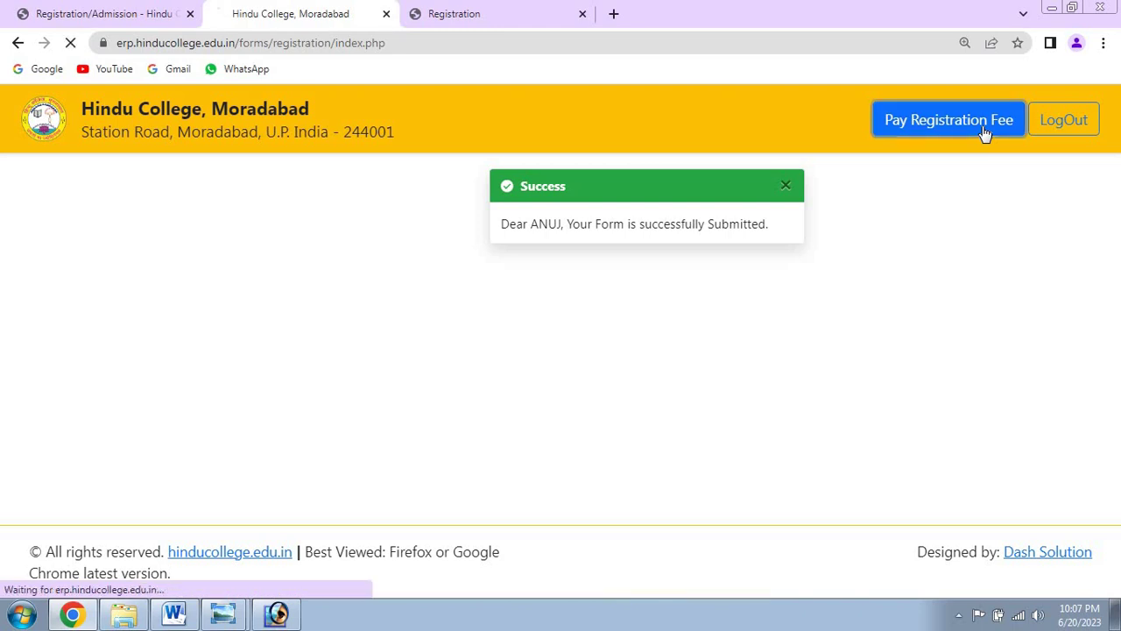